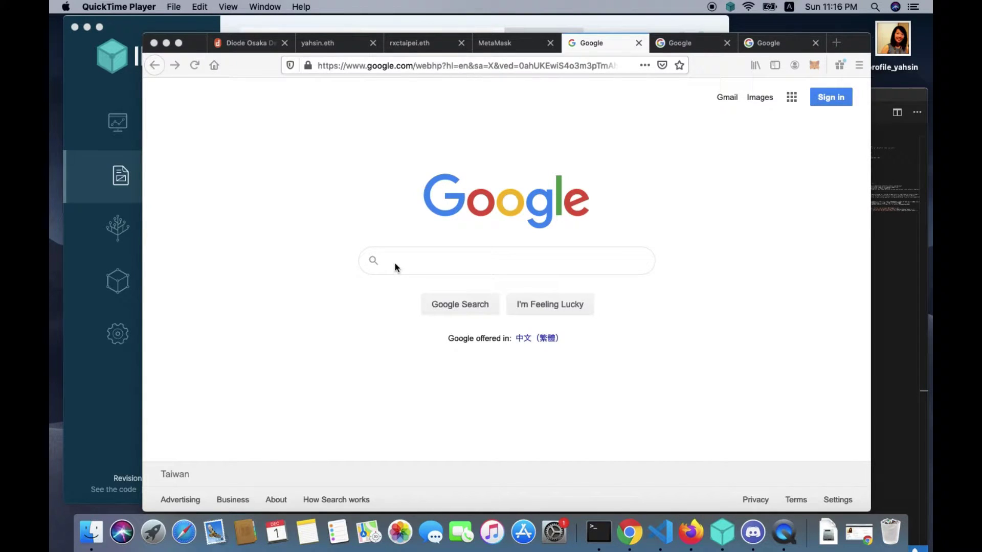
Search Google for 'ENS app' and open the ENS App result
{"action": "left_click", "coordinate": [395, 263]}
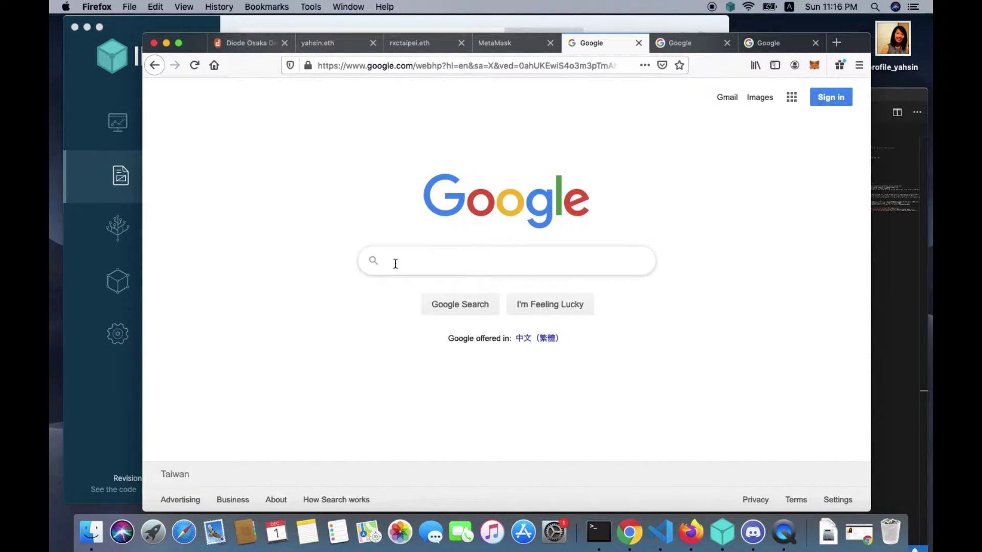
{"action": "type", "text": "ENS app"}
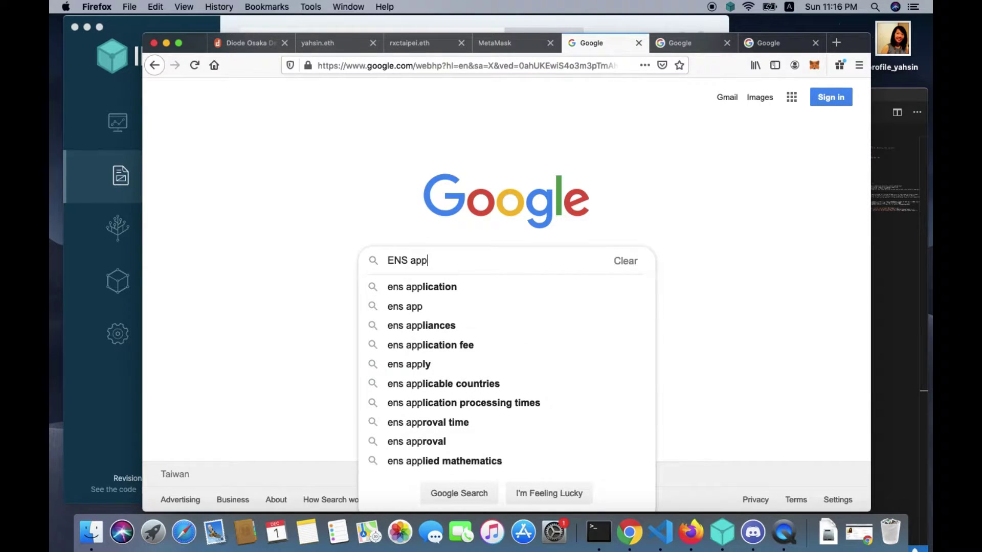
{"action": "key", "text": "Return"}
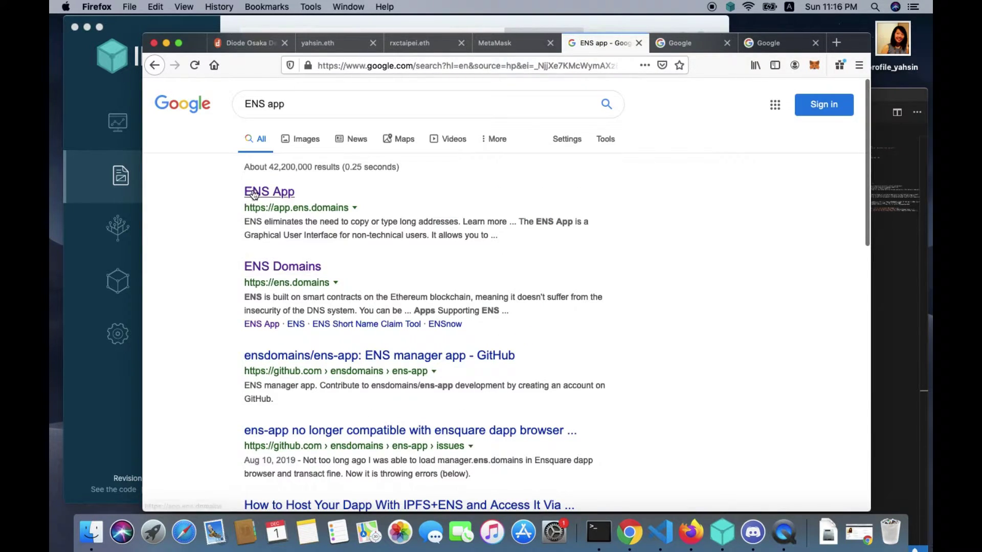
{"action": "left_click", "coordinate": [254, 193]}
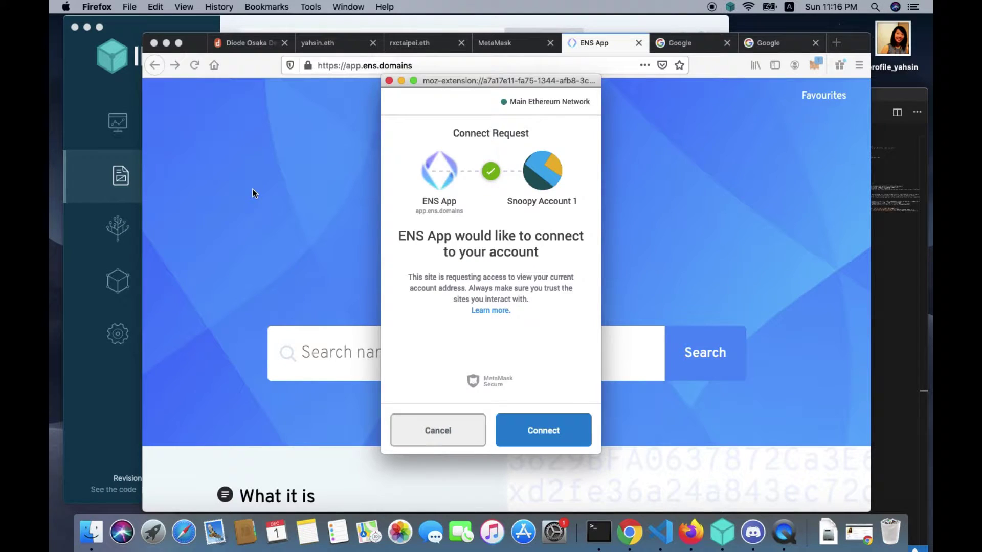
Connect the MetaMask wallet to ENS App and search for the name rxctaipei.eth
{"action": "left_click", "coordinate": [523, 430]}
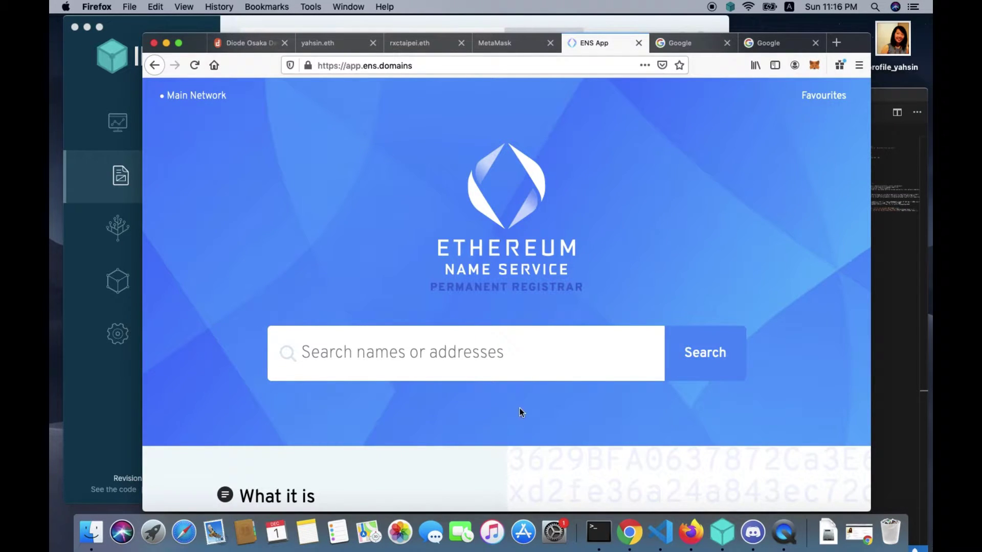
{"action": "left_click", "coordinate": [527, 352]}
{"action": "type", "text": "r"}
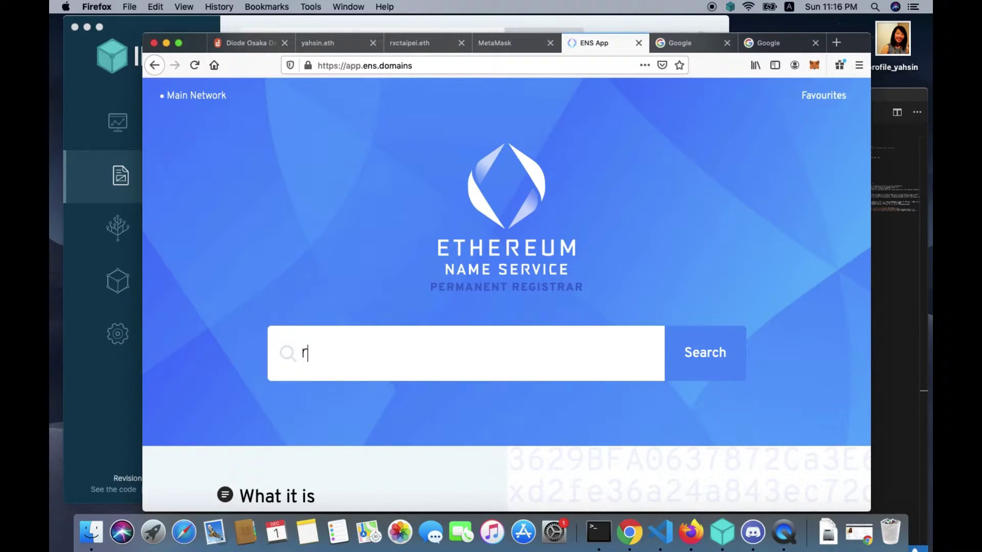
{"action": "type", "text": "xctaipei.eth"}
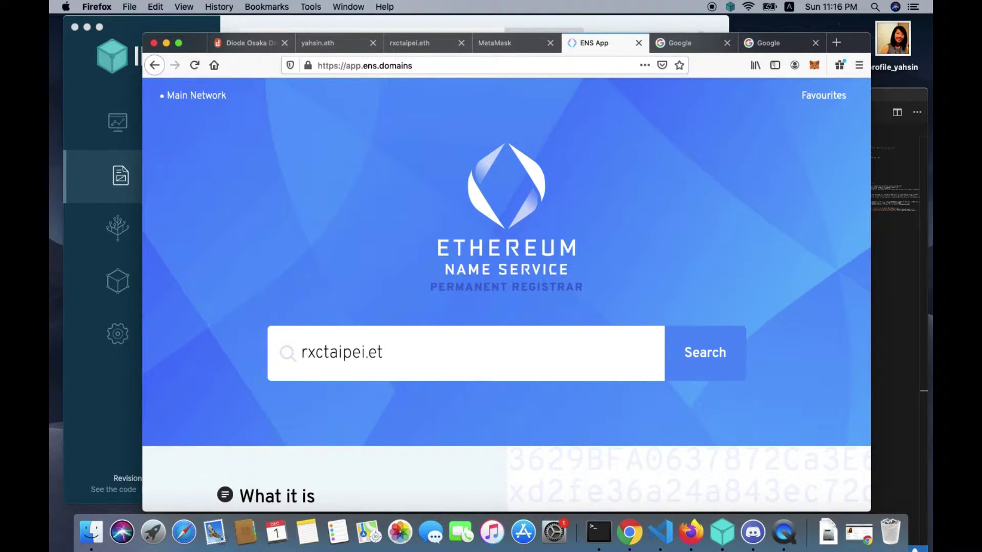
{"action": "left_click", "coordinate": [691, 375]}
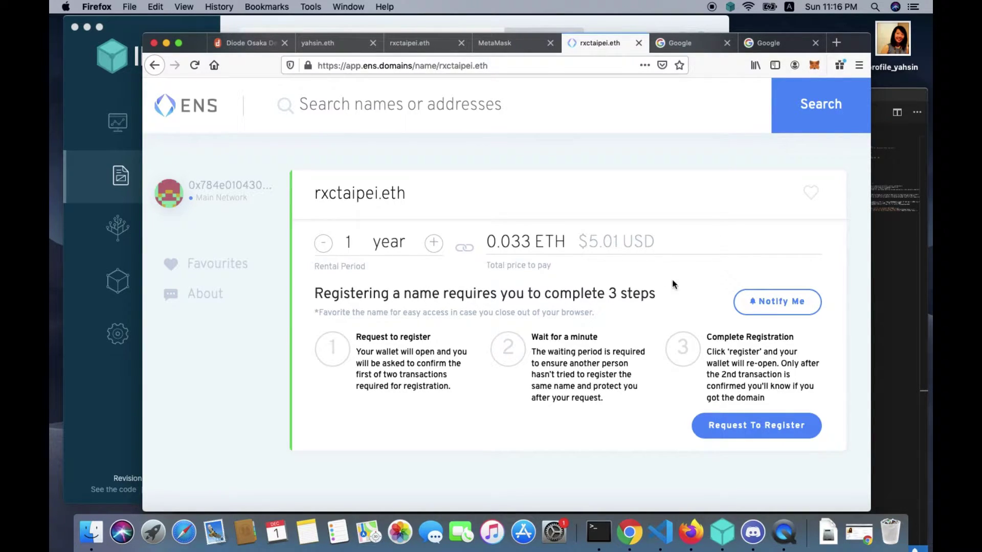
Request a 1-year registration of rxctaipei.eth and confirm the transaction in MetaMask
{"action": "left_click", "coordinate": [730, 425]}
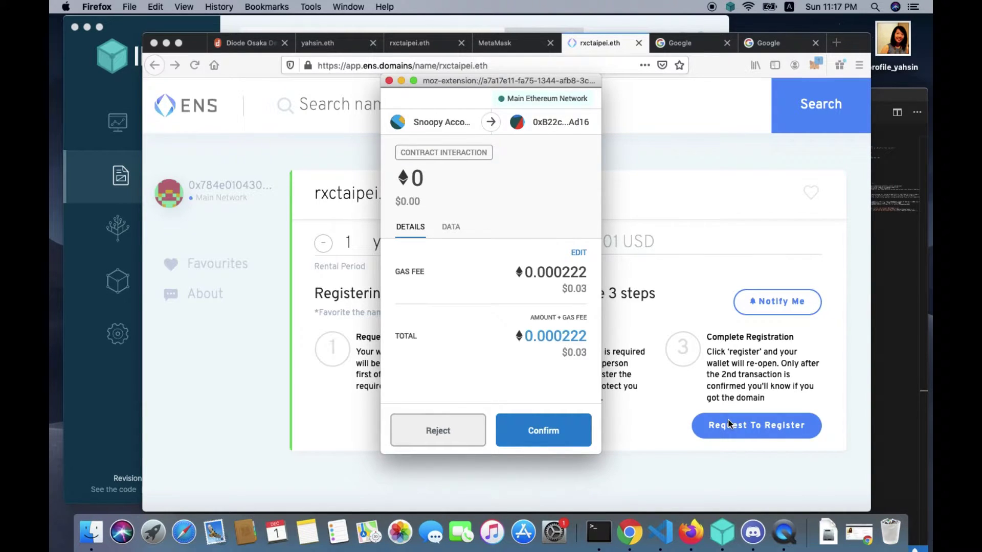
{"action": "left_click", "coordinate": [579, 430]}
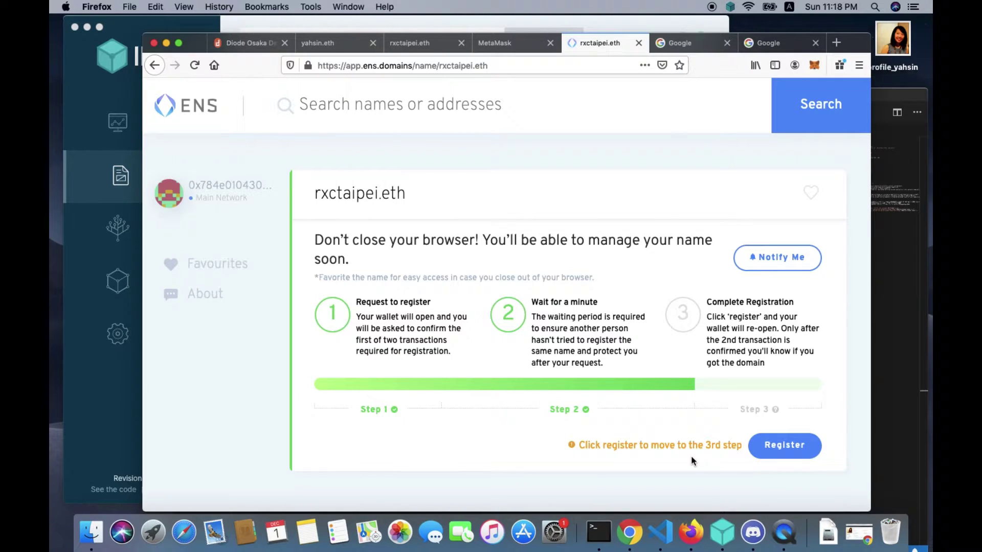
Complete the final Register step for rxctaipei.eth and confirm the payment in MetaMask
{"action": "left_click", "coordinate": [770, 459]}
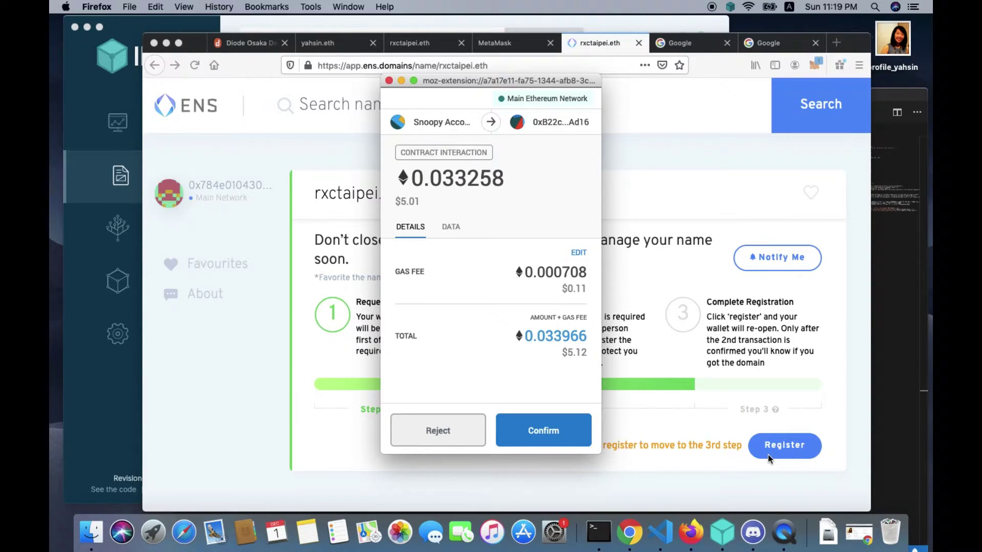
{"action": "left_click", "coordinate": [575, 440]}
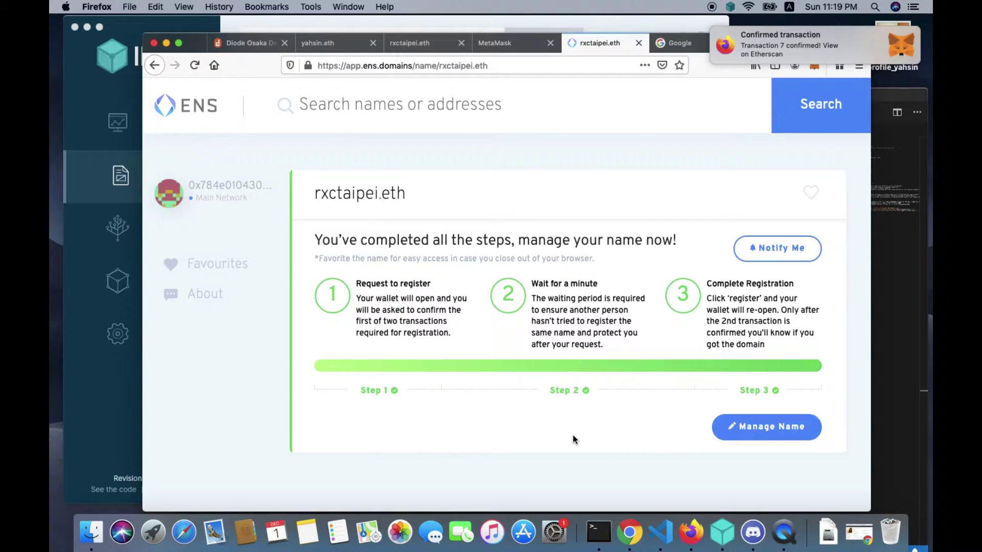
From Manage Name, set rxctaipei.eth's resolver to the Public Resolver address and save
{"action": "left_click", "coordinate": [739, 439]}
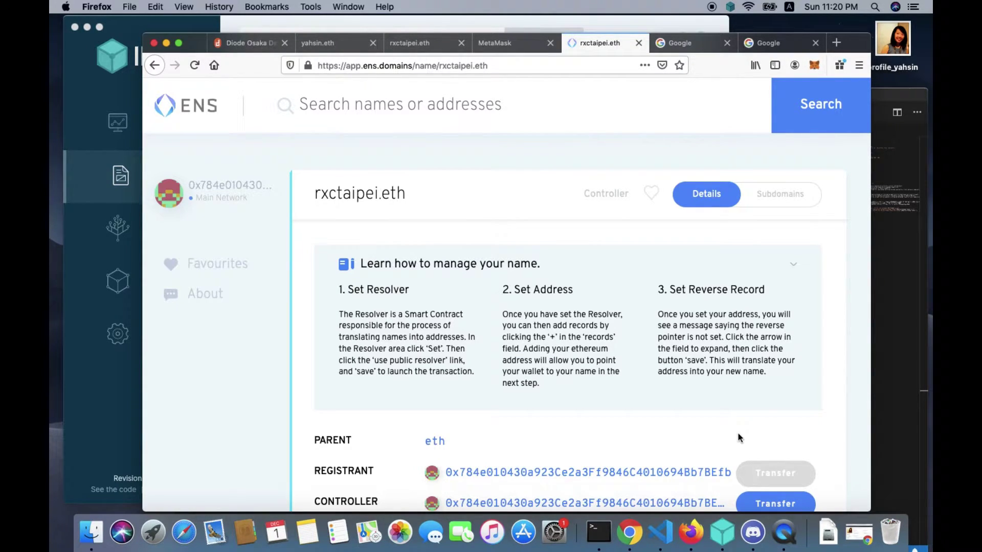
{"action": "scroll", "coordinate": [738, 436], "scroll_direction": "down", "scroll_amount": 5}
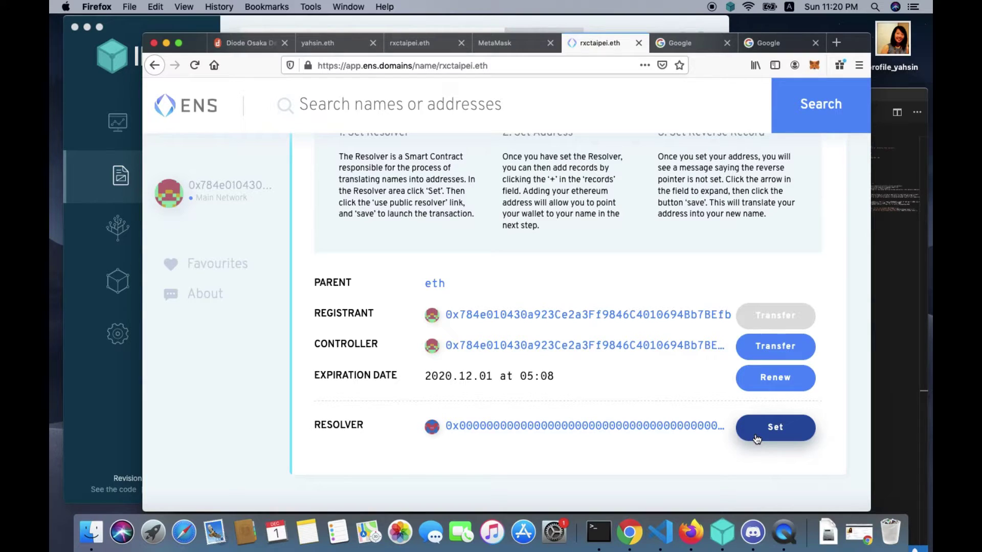
{"action": "left_click", "coordinate": [756, 439]}
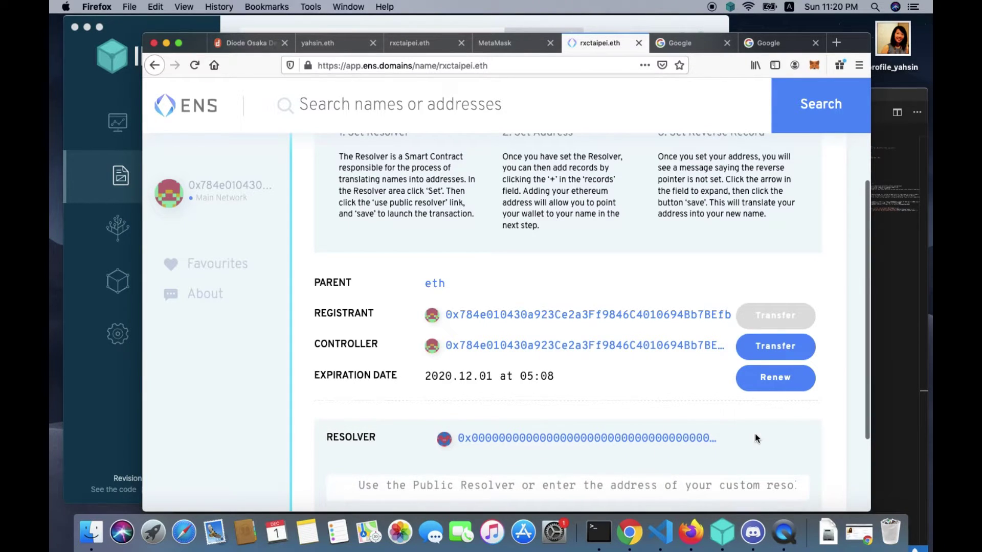
{"action": "scroll", "coordinate": [763, 449], "scroll_direction": "down", "scroll_amount": 3}
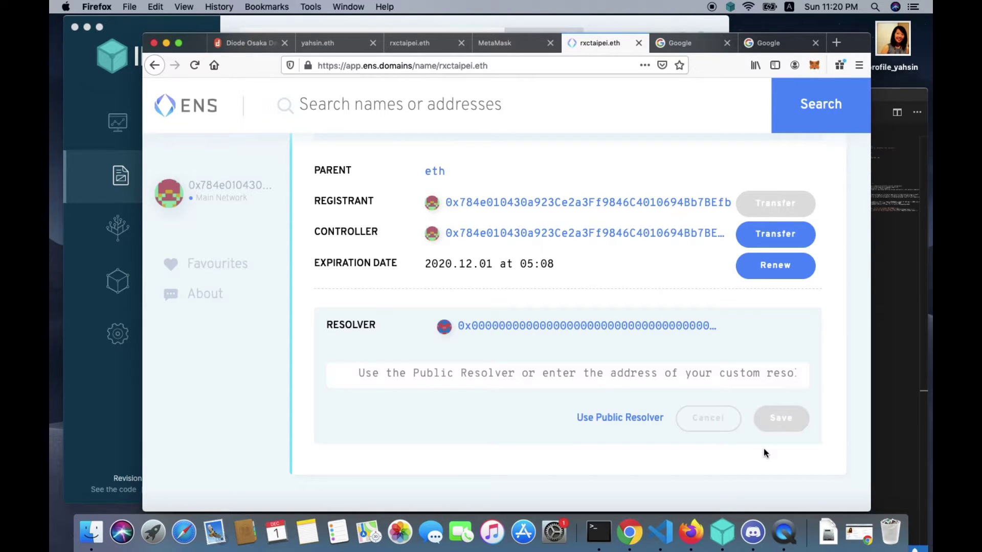
{"action": "left_click", "coordinate": [651, 425]}
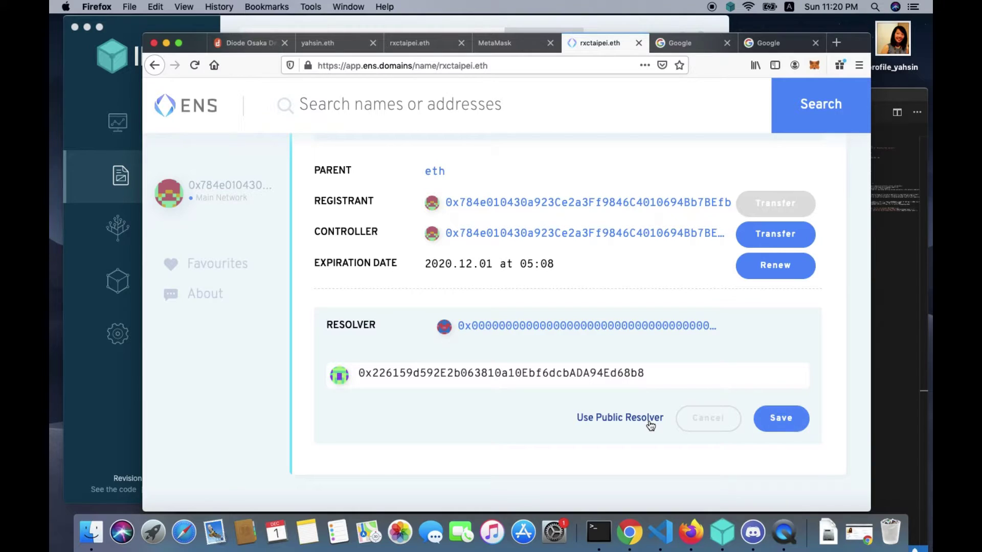
{"action": "left_click", "coordinate": [776, 429]}
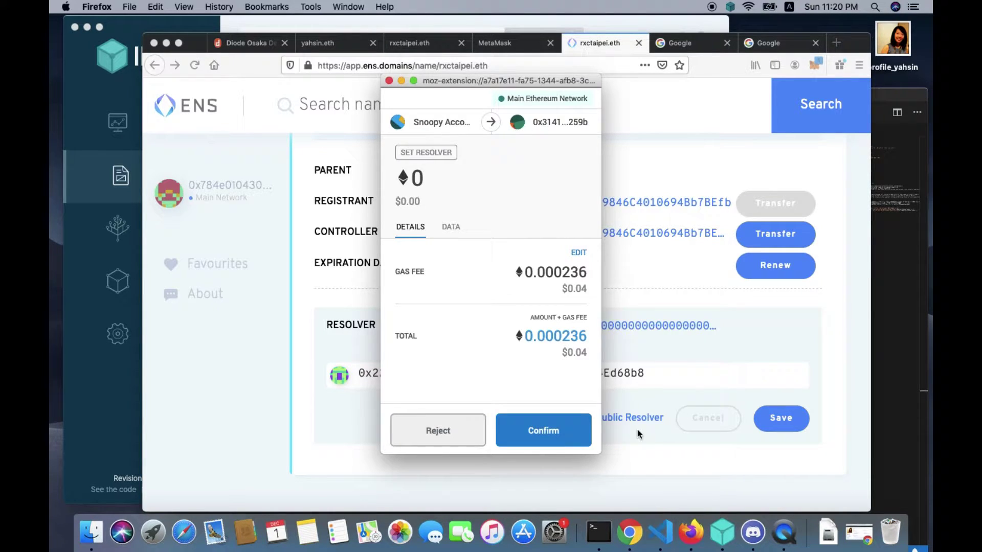
Confirm the Set Resolver transaction in MetaMask, then reload to show the public resolver
{"action": "left_click", "coordinate": [586, 437]}
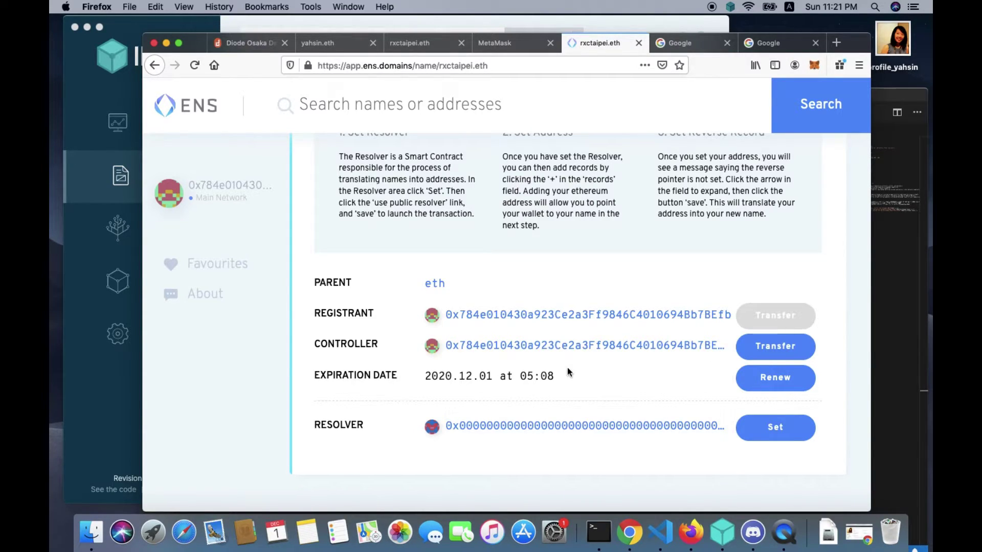
{"action": "left_click", "coordinate": [195, 66]}
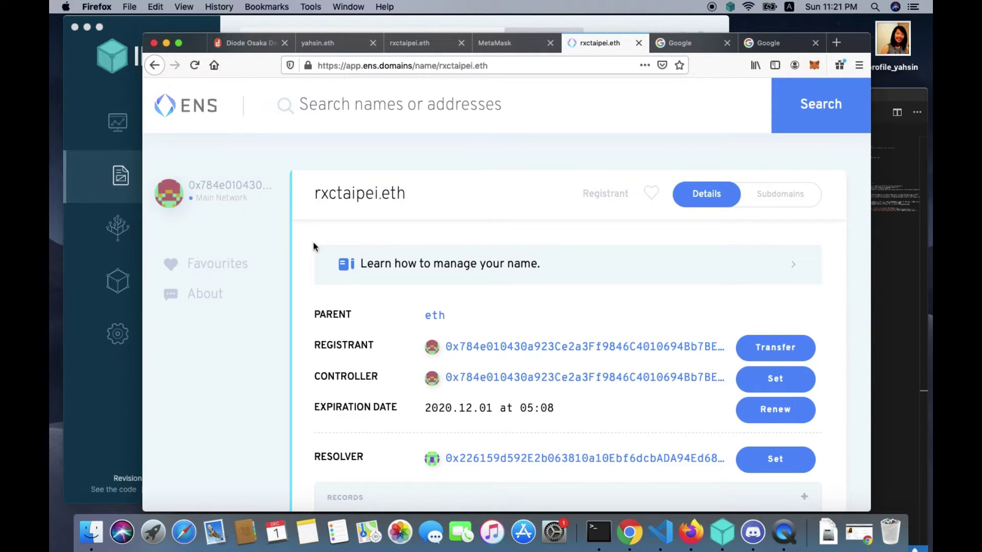
Add a CONTENT record entry for rxctaipei.eth, then switch to the local RadicalxChange Taipei page
{"action": "scroll", "coordinate": [313, 245], "scroll_direction": "down", "scroll_amount": 3}
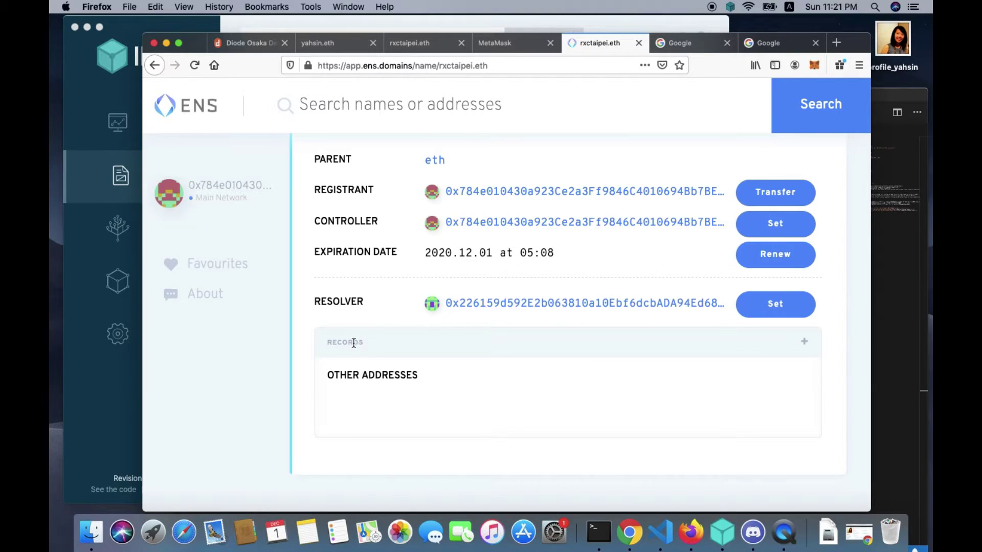
{"action": "left_click", "coordinate": [805, 343]}
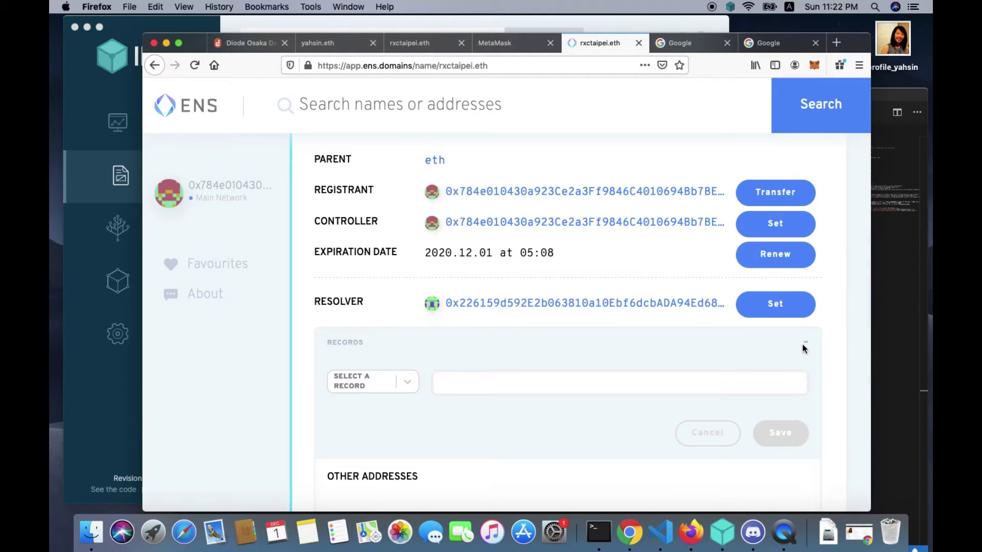
{"action": "scroll", "coordinate": [803, 345], "scroll_direction": "down", "scroll_amount": 2}
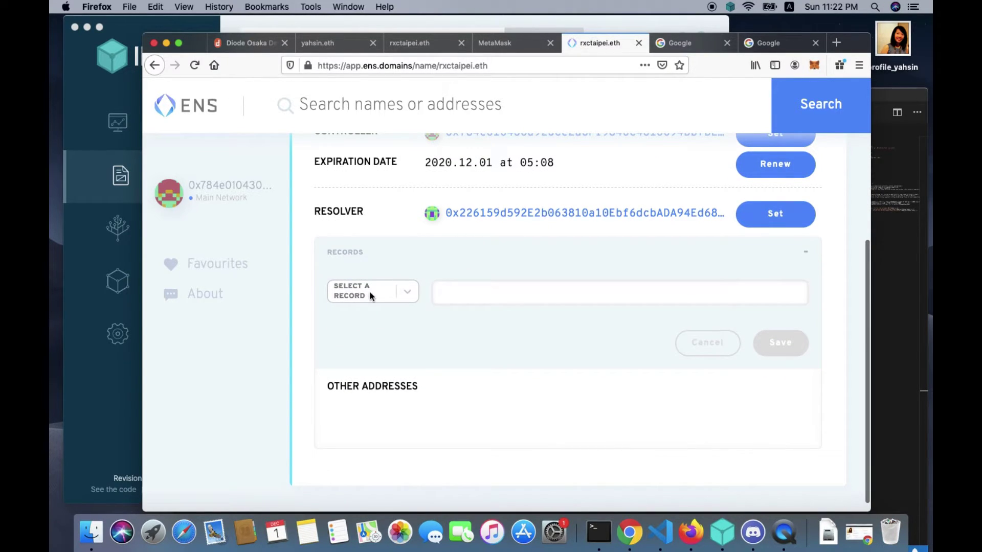
{"action": "left_click", "coordinate": [408, 295]}
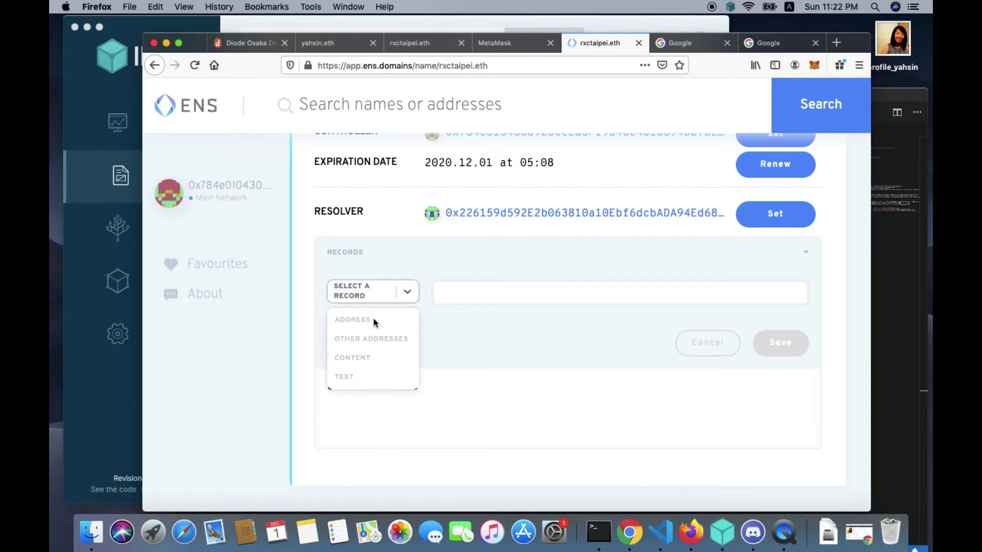
{"action": "left_click", "coordinate": [374, 358]}
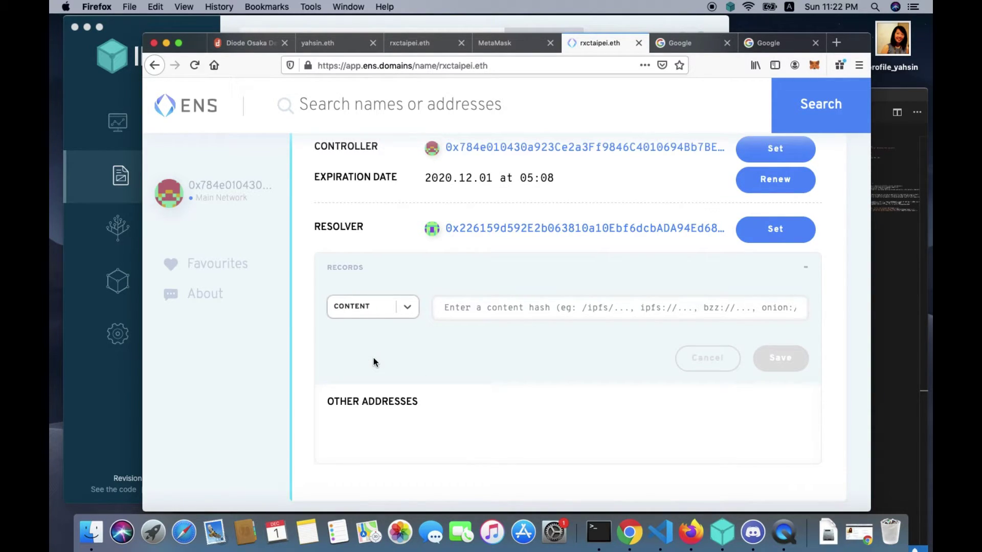
{"action": "left_click", "coordinate": [503, 308]}
{"action": "left_click", "coordinate": [419, 45]}
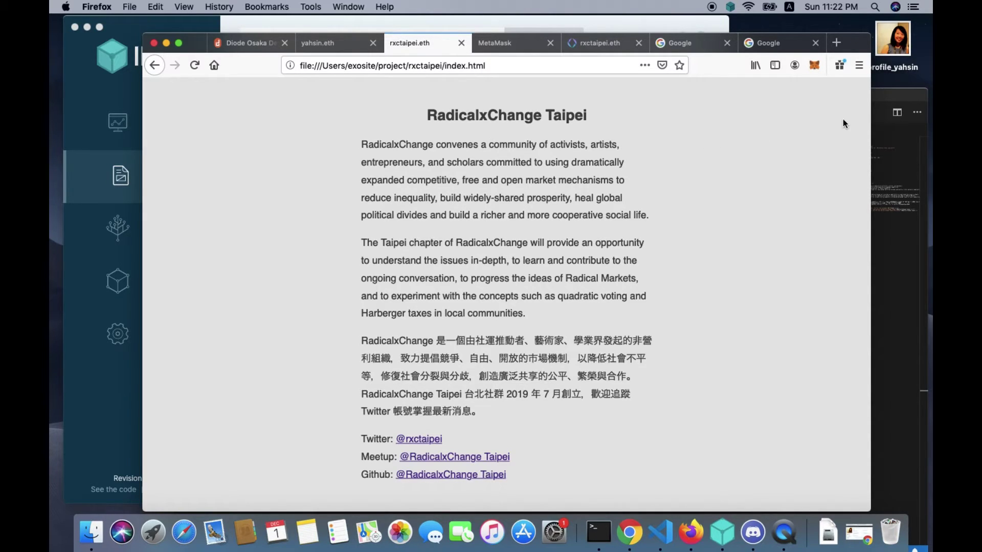
Review the rxctaipei index.html source in VS Code, from head styles to body content
{"action": "left_click", "coordinate": [888, 97]}
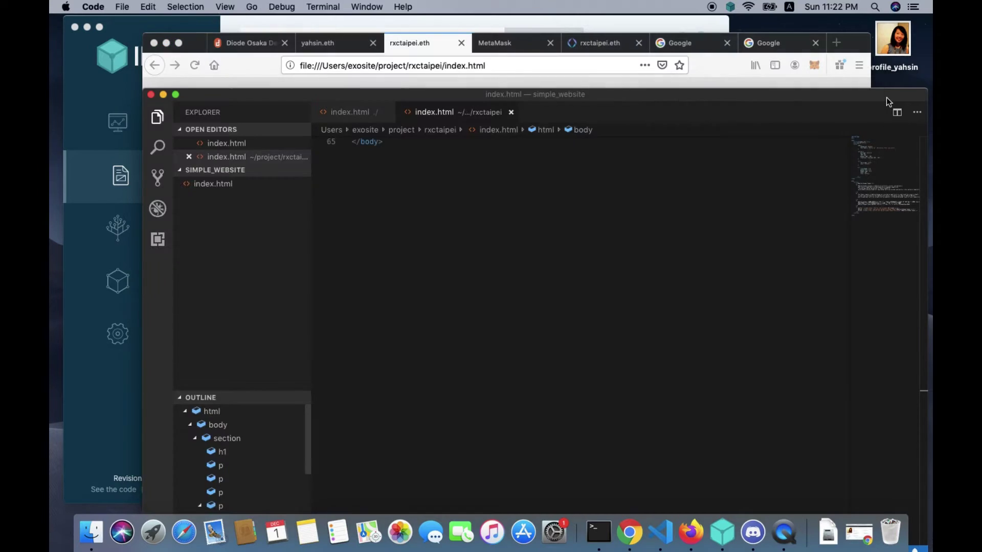
{"action": "scroll", "coordinate": [526, 204], "scroll_direction": "up", "scroll_amount": 20}
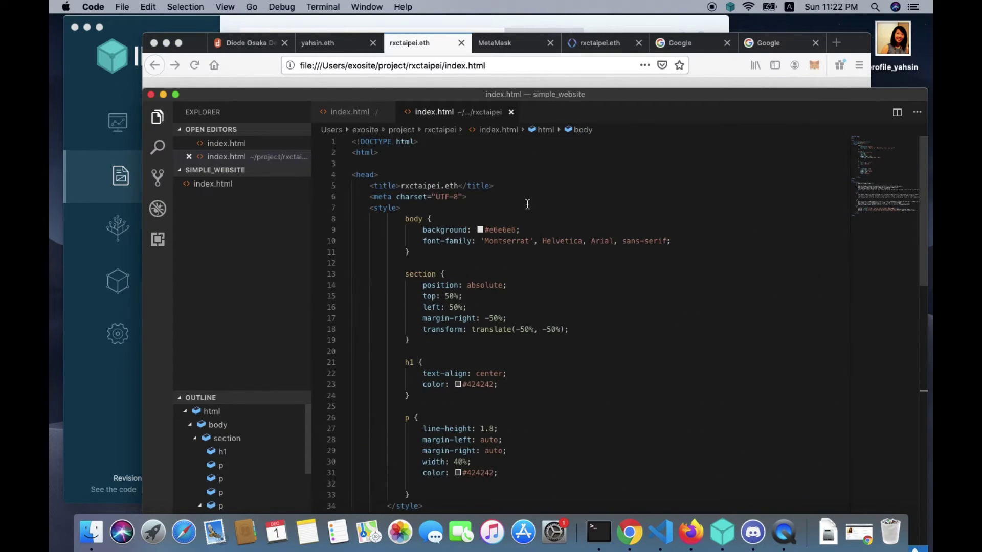
{"action": "scroll", "coordinate": [424, 251], "scroll_direction": "down", "scroll_amount": 10}
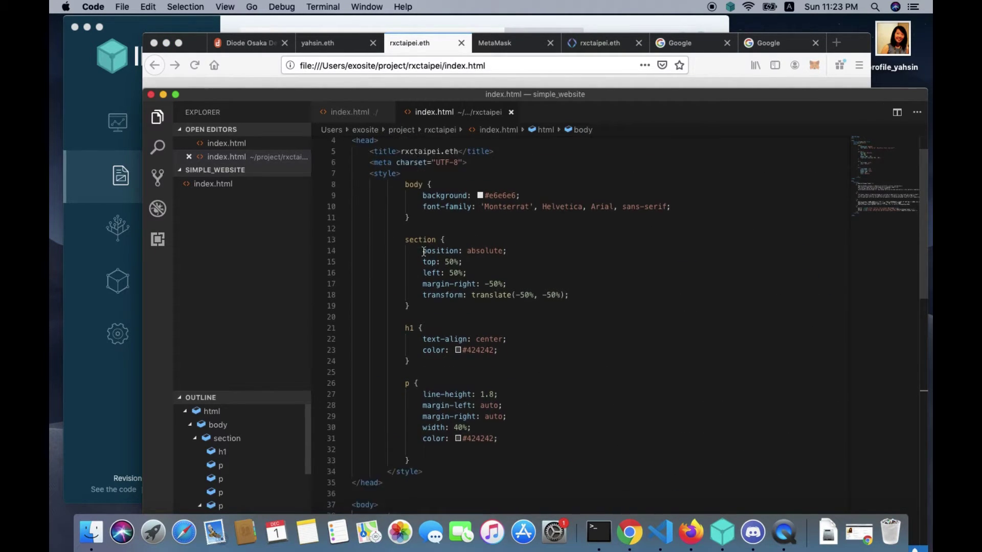
{"action": "scroll", "coordinate": [423, 251], "scroll_direction": "down", "scroll_amount": 2}
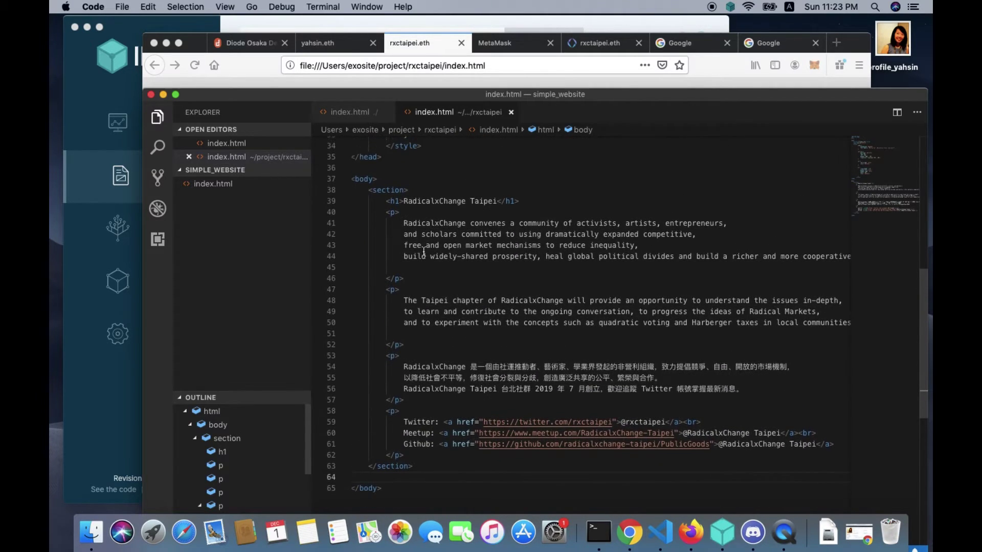
Add a file in IPFS Desktop, selecting index.html from exosite/project/rxctaipei
{"action": "left_click", "coordinate": [239, 20]}
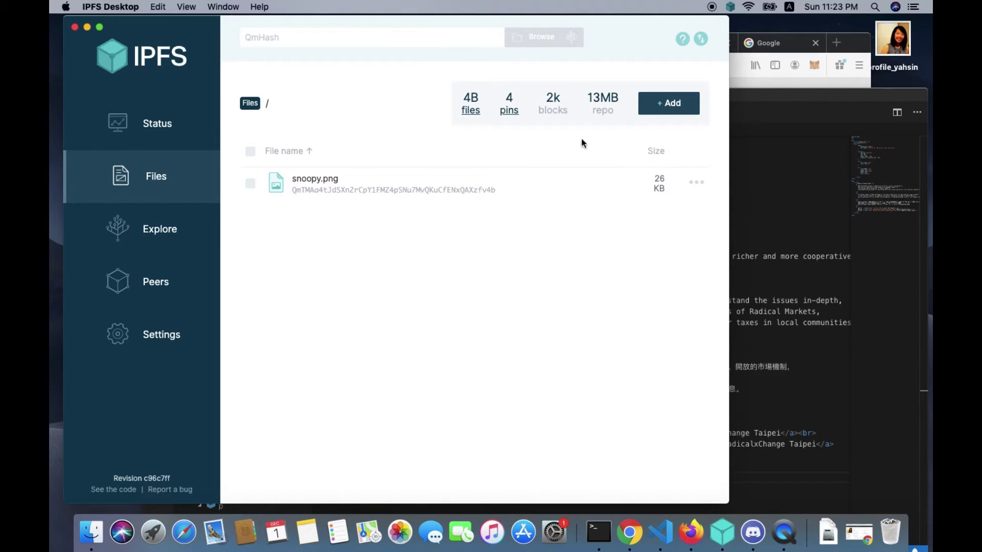
{"action": "left_click", "coordinate": [655, 110]}
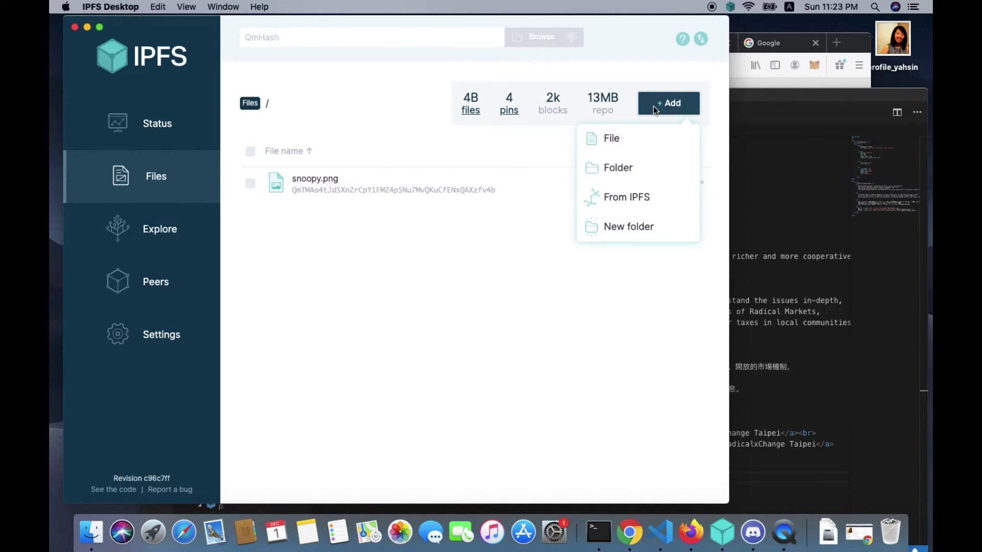
{"action": "left_click", "coordinate": [620, 143]}
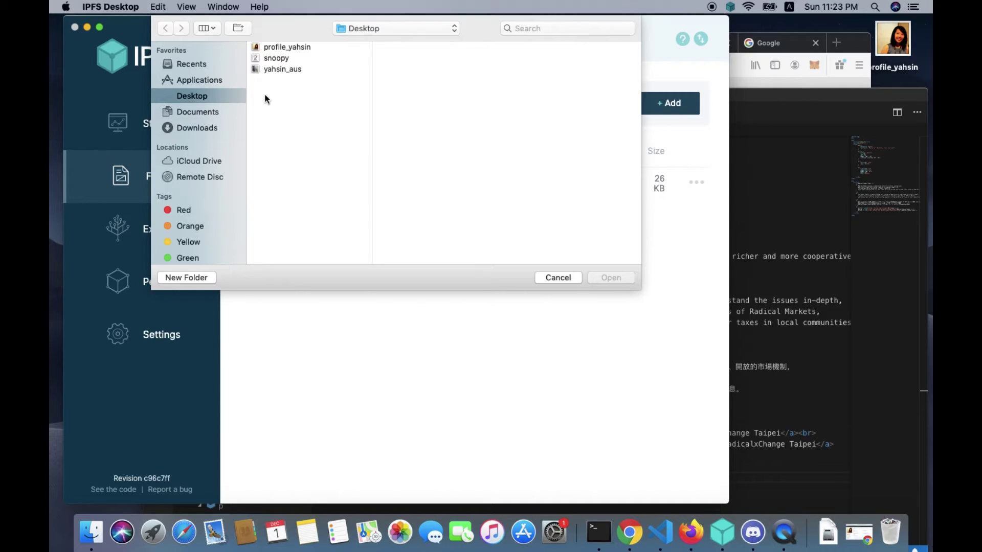
{"action": "left_click", "coordinate": [454, 29]}
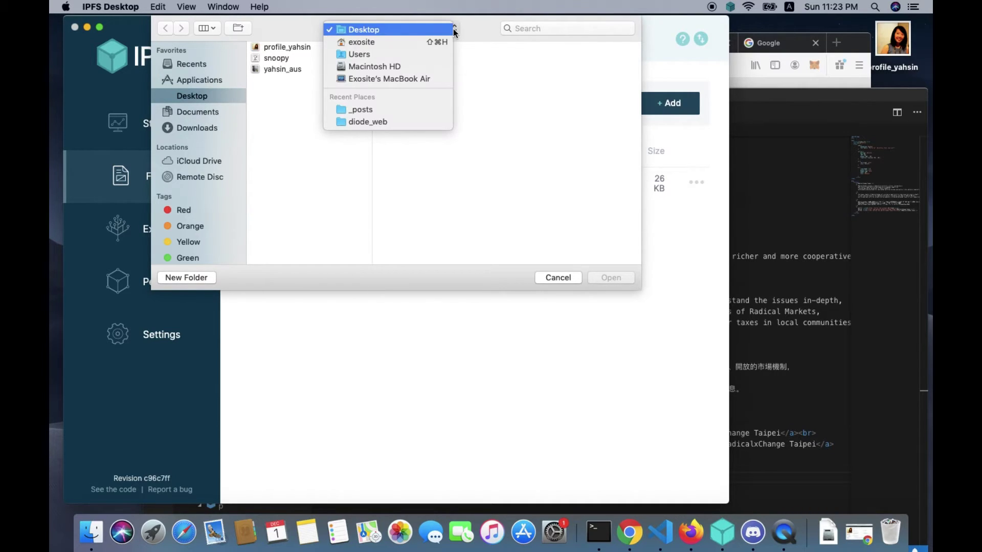
{"action": "left_click", "coordinate": [386, 42]}
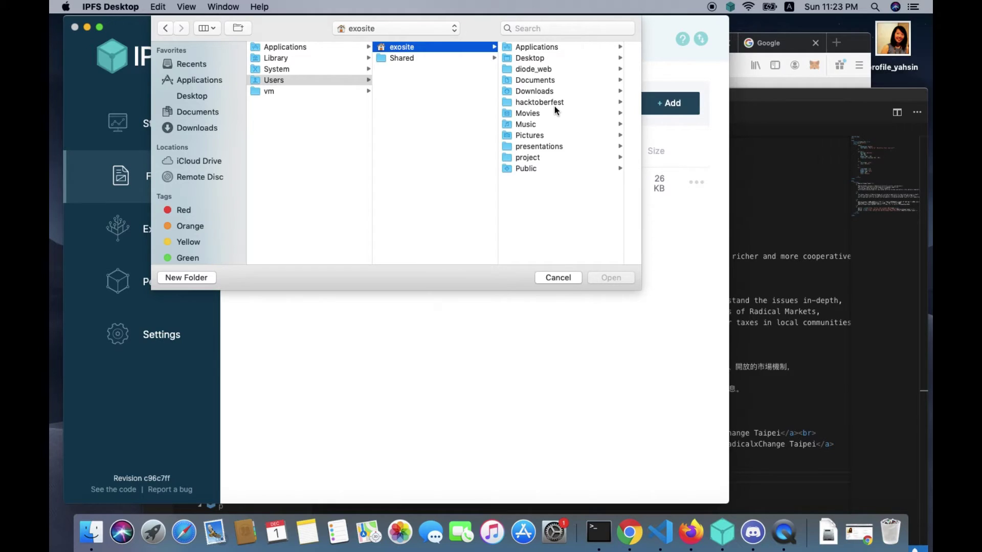
{"action": "left_click", "coordinate": [620, 159]}
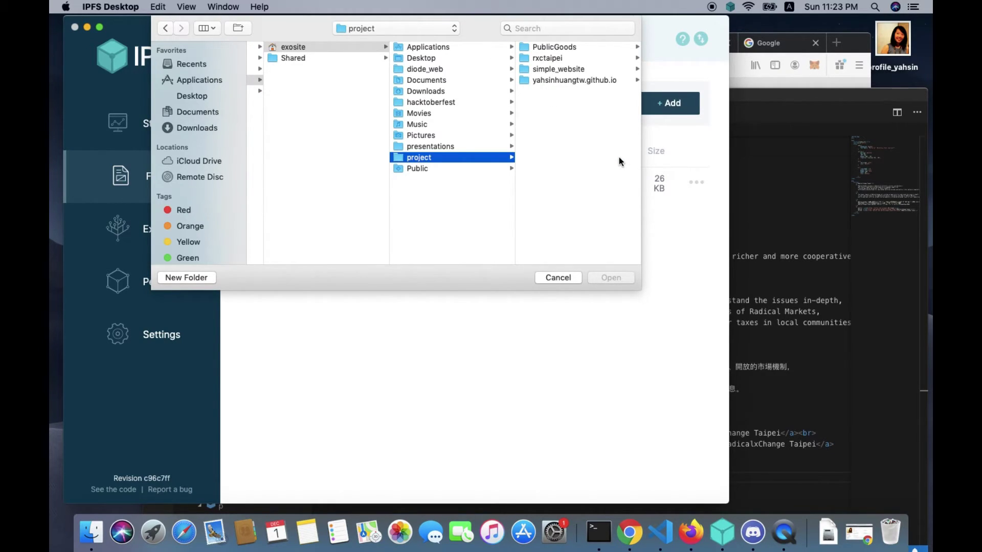
{"action": "left_click", "coordinate": [639, 58]}
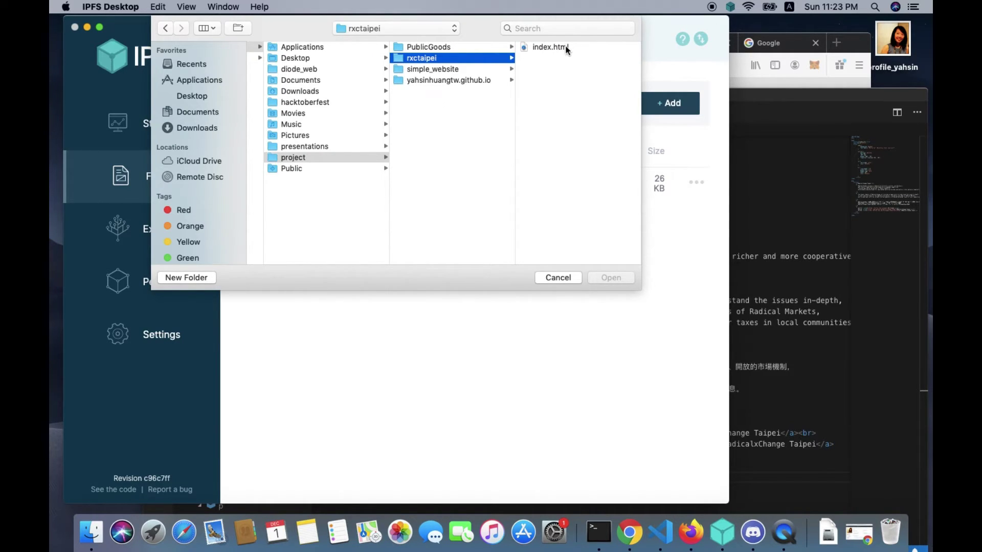
{"action": "left_click", "coordinate": [567, 47]}
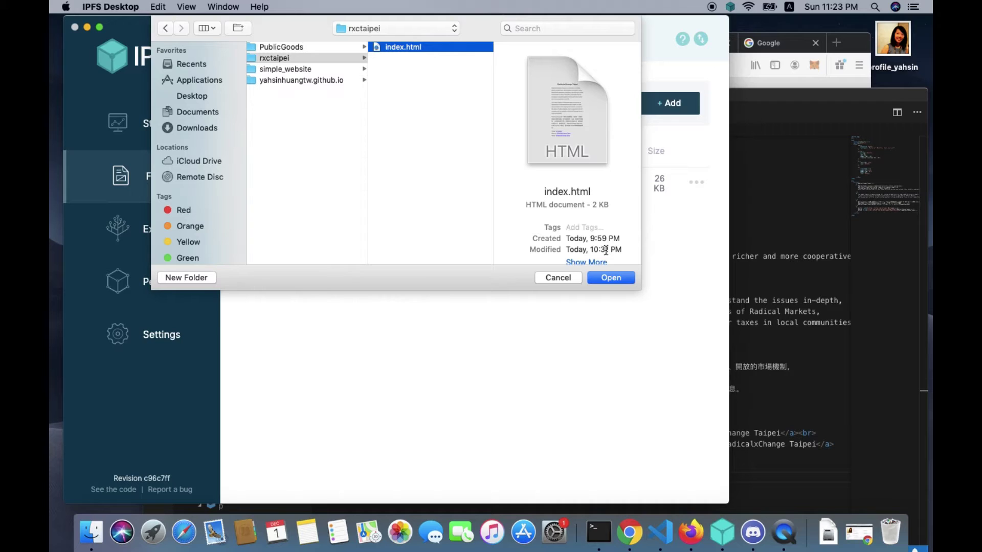
Upload index.html to IPFS and copy its content hash from the row's menu
{"action": "left_click", "coordinate": [613, 280]}
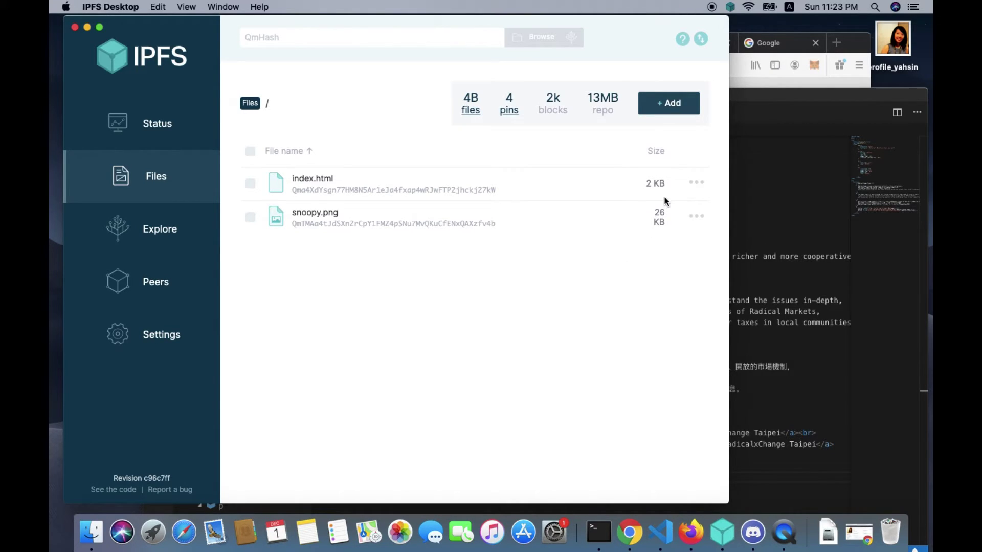
{"action": "left_click", "coordinate": [696, 184]}
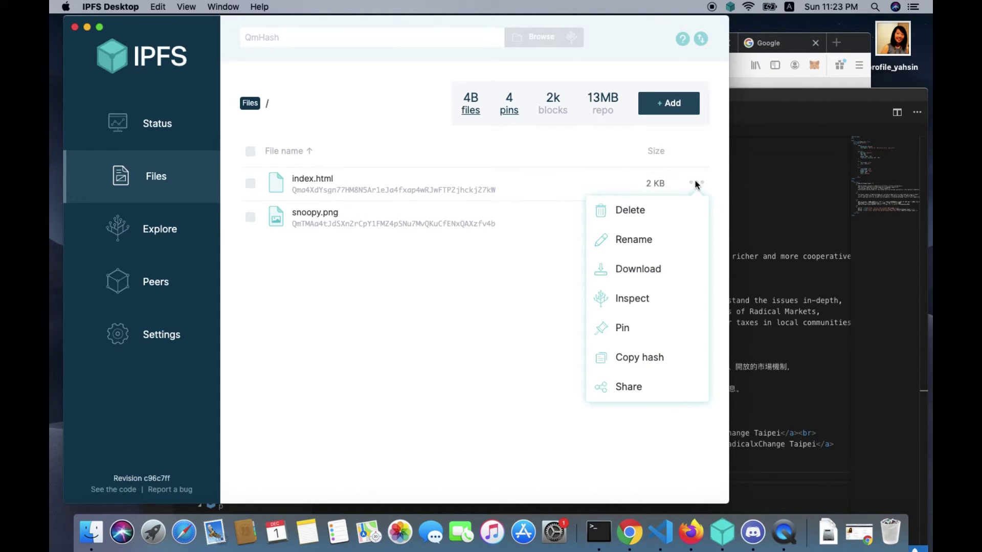
{"action": "left_click", "coordinate": [670, 366]}
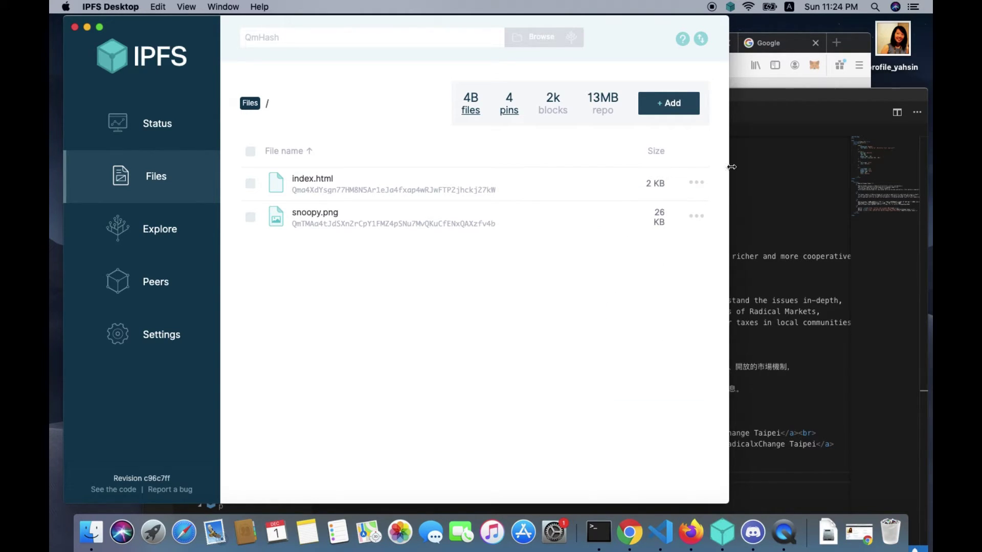
Fill rxctaipei.eth's Content record with ipfs:// followed by the pasted index.html hash
{"action": "left_click", "coordinate": [828, 81]}
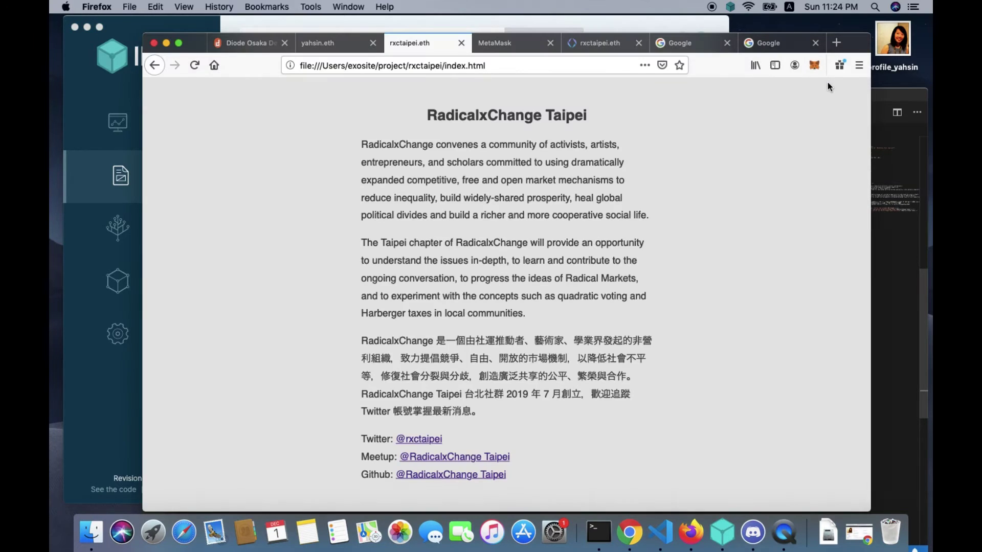
{"action": "left_click", "coordinate": [597, 47]}
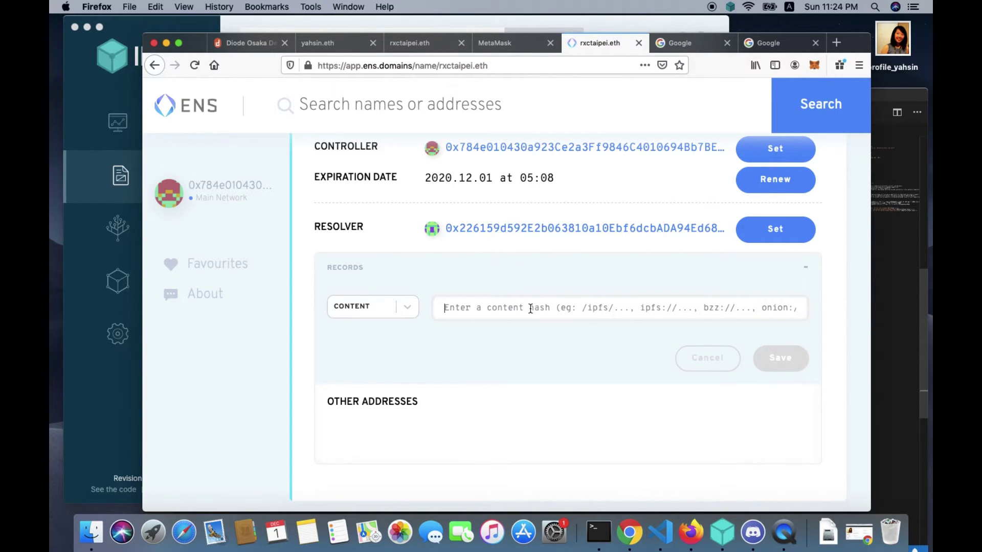
{"action": "type", "text": "i"}
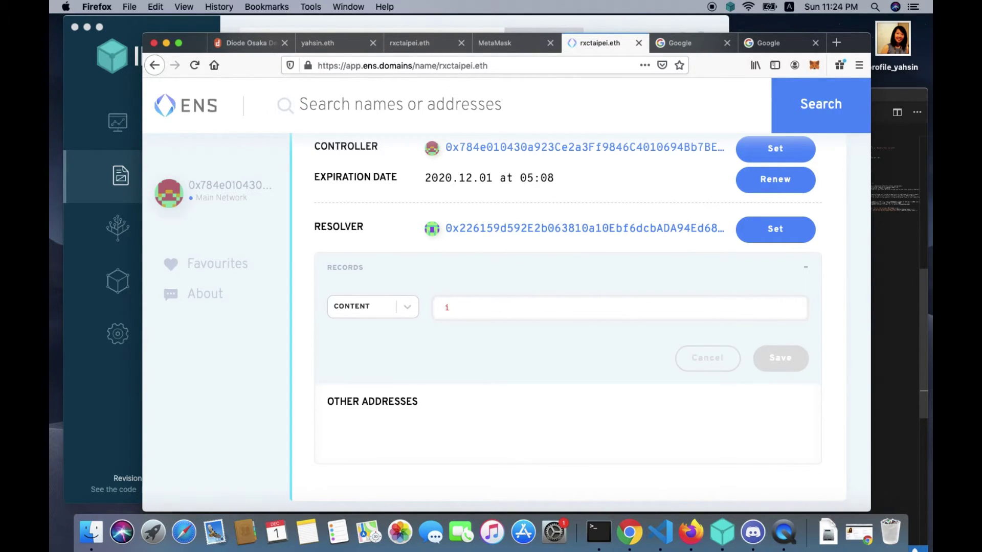
{"action": "type", "text": "pfs://"}
{"action": "key", "text": "super+v"}
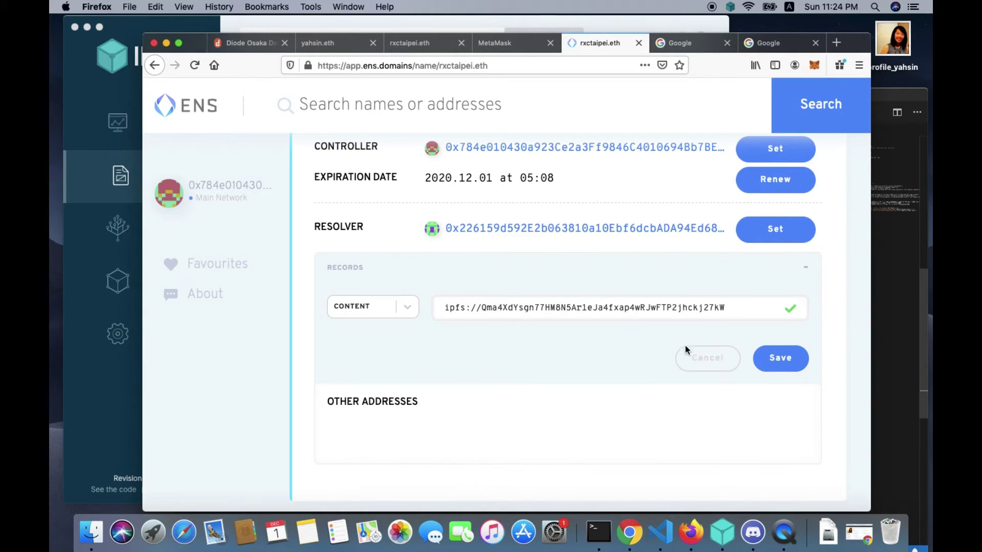
Save the new content record and confirm the update transaction in MetaMask
{"action": "left_click", "coordinate": [778, 361]}
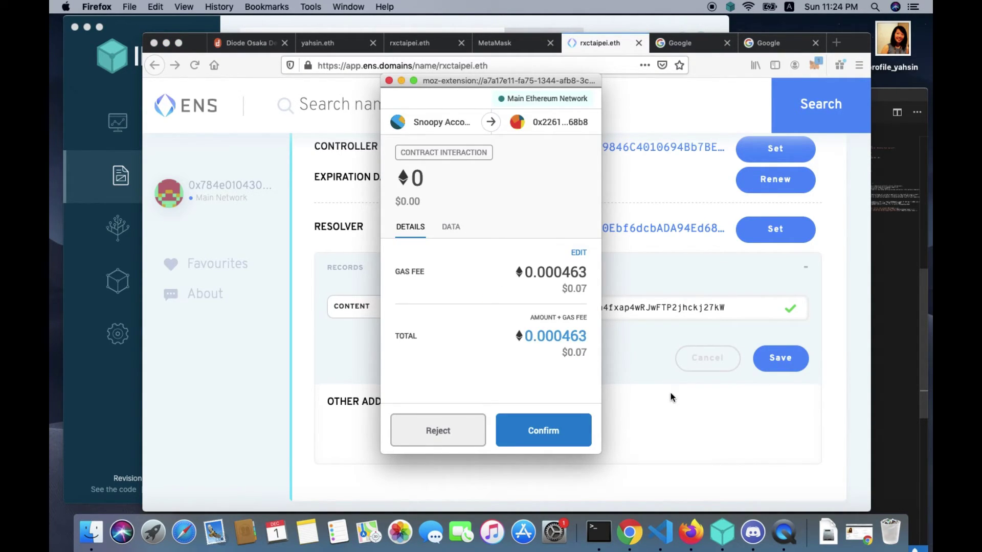
{"action": "left_click", "coordinate": [568, 432]}
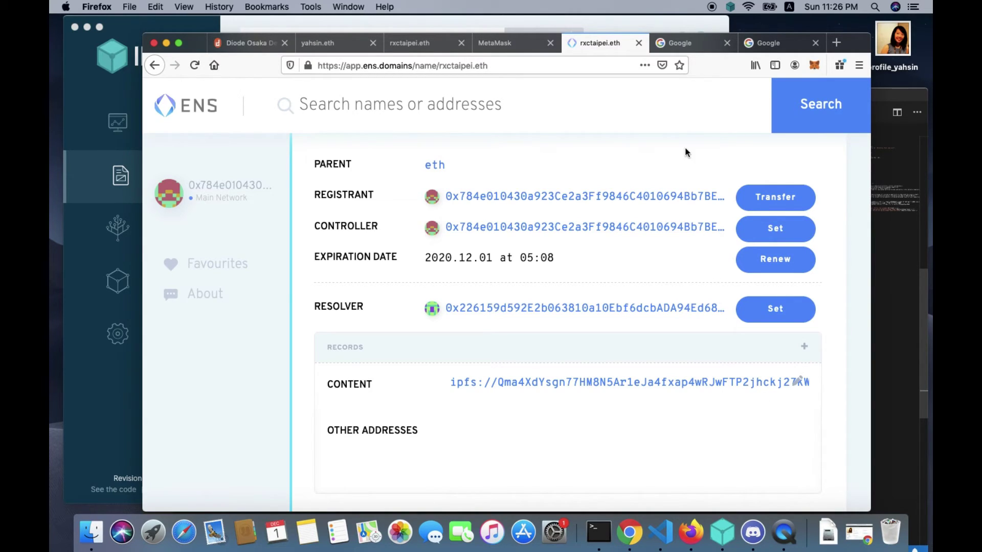
{"action": "left_click", "coordinate": [692, 45]}
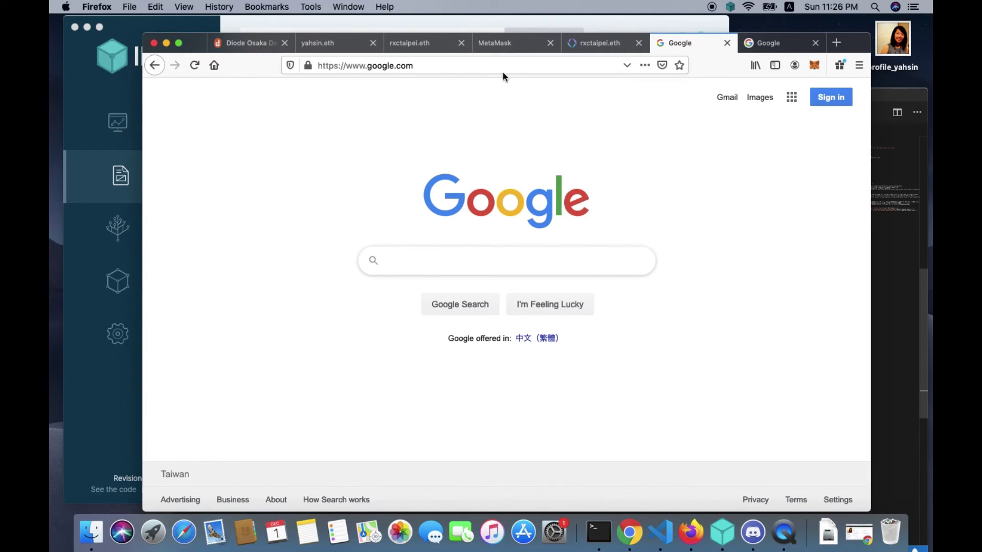
{"action": "left_click", "coordinate": [473, 65]}
{"action": "left_click", "coordinate": [473, 65]}
{"action": "key", "text": "BackSpace"}
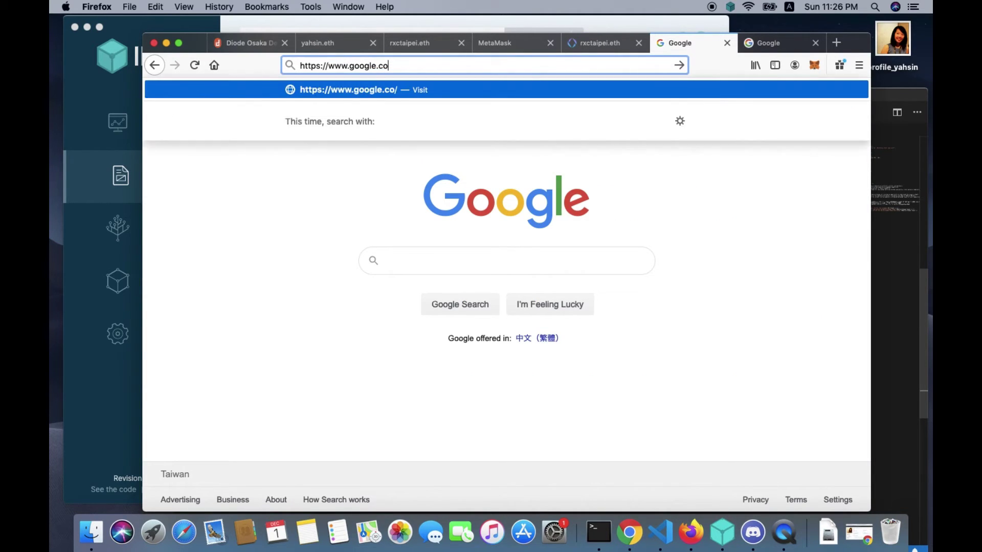
{"action": "key", "text": "BackSpace"}
{"action": "key", "text": "BackSpace"}
{"action": "key", "text": "BackSpace"}
{"action": "key", "text": "BackSpace"}
{"action": "key", "text": "BackSpace"}
{"action": "key", "text": "BackSpace"}
{"action": "key", "text": "BackSpace"}
{"action": "key", "text": "BackSpace"}
{"action": "key", "text": "BackSpace"}
{"action": "key", "text": "BackSpace"}
{"action": "key", "text": "BackSpace"}
{"action": "key", "text": "BackSpace"}
{"action": "key", "text": "BackSpace"}
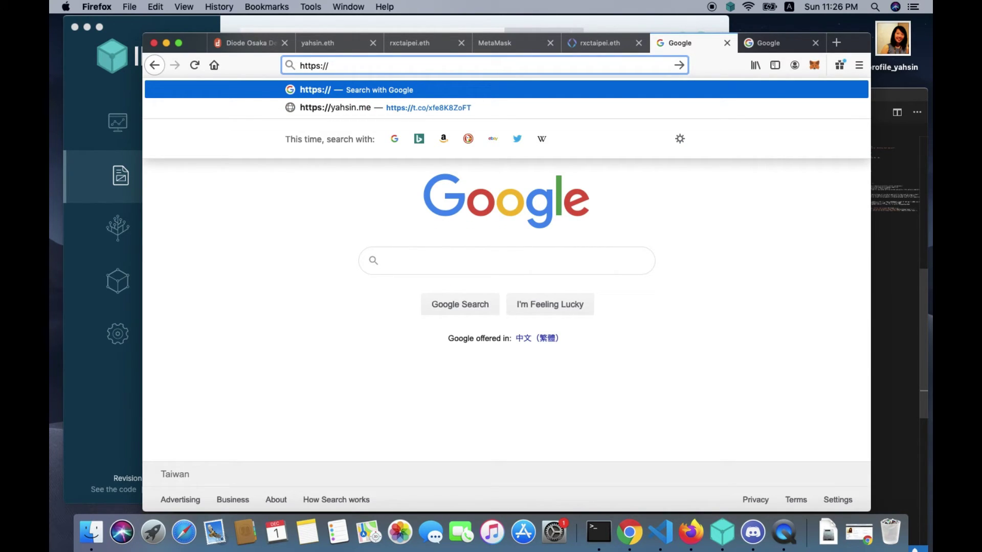
{"action": "type", "text": "rx"}
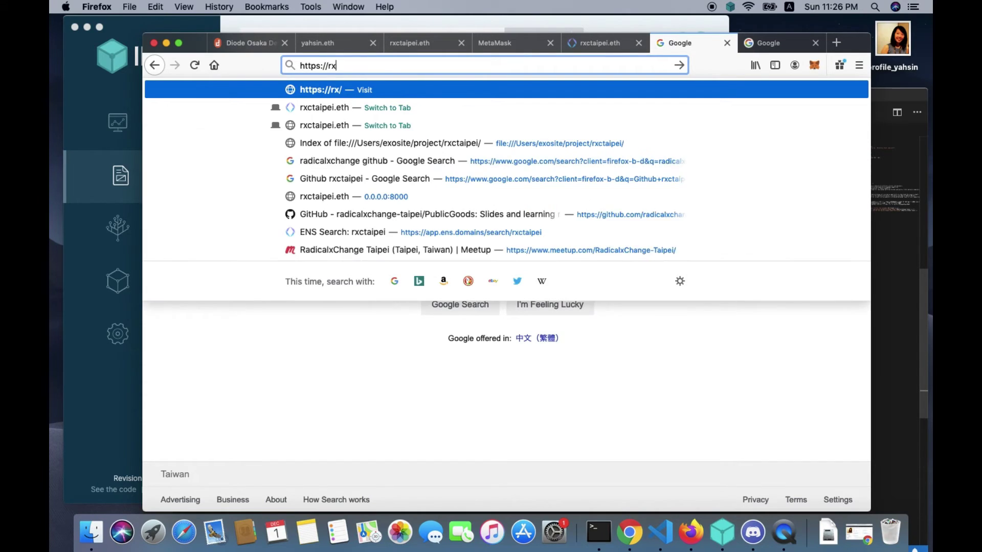
{"action": "type", "text": "ctaip"}
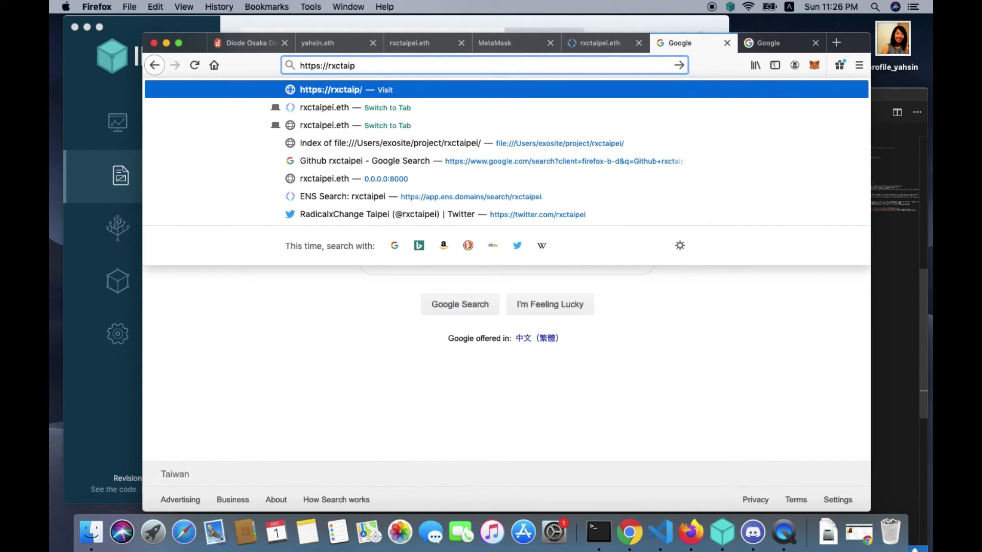
{"action": "type", "text": "ei.eth"}
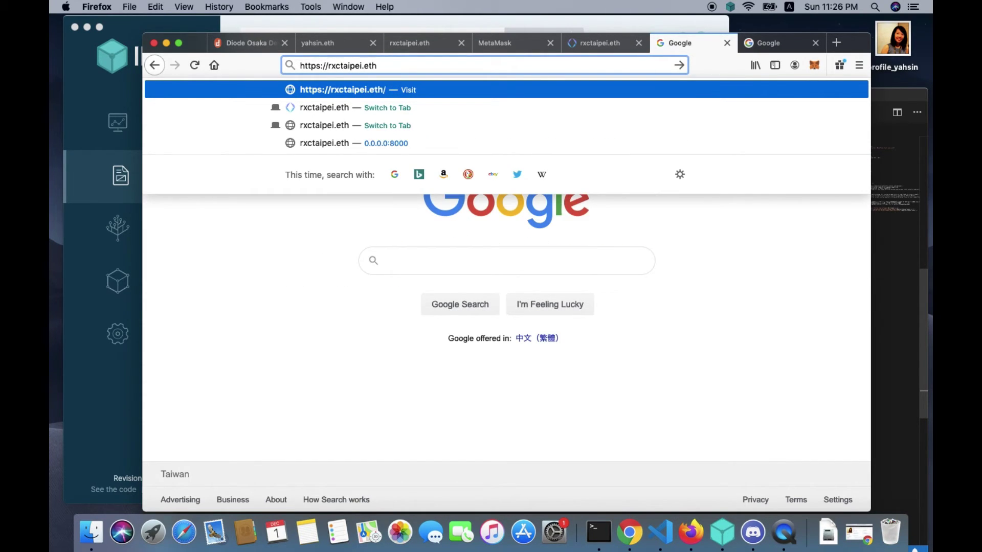
{"action": "type", "text": ".link"}
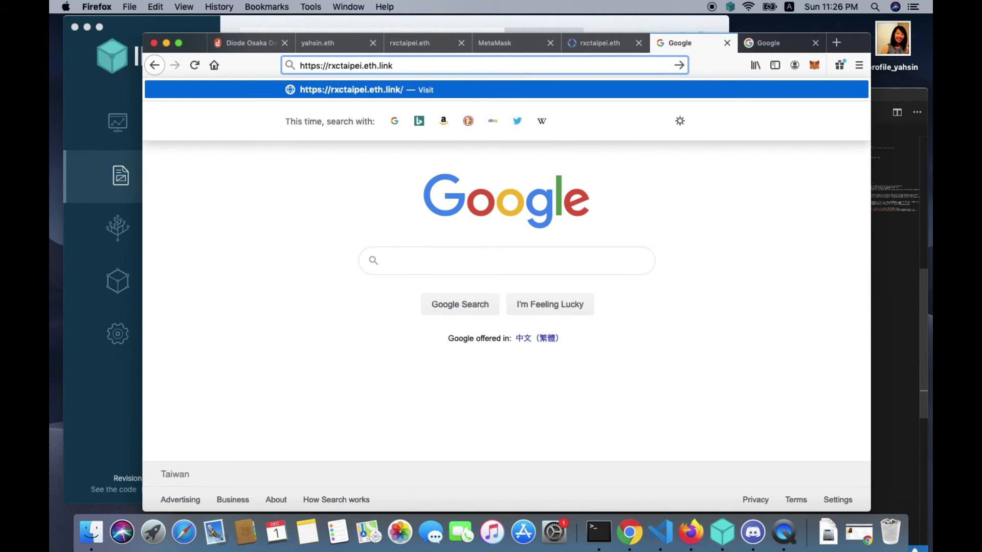
{"action": "key", "text": "Return"}
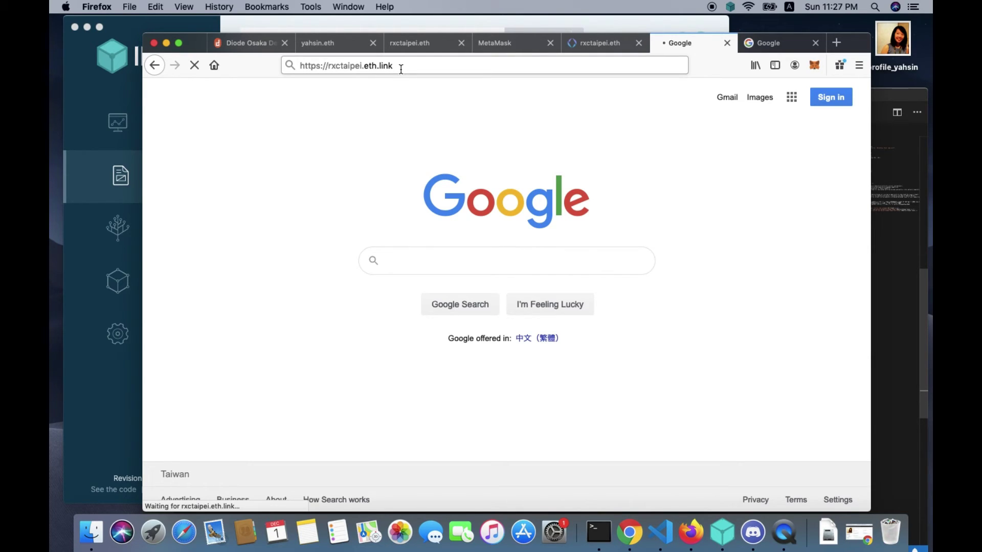
Check the IPFS node's 245 connected peers, then view the loaded RadicalxChange Taipei site
{"action": "left_click", "coordinate": [284, 23]}
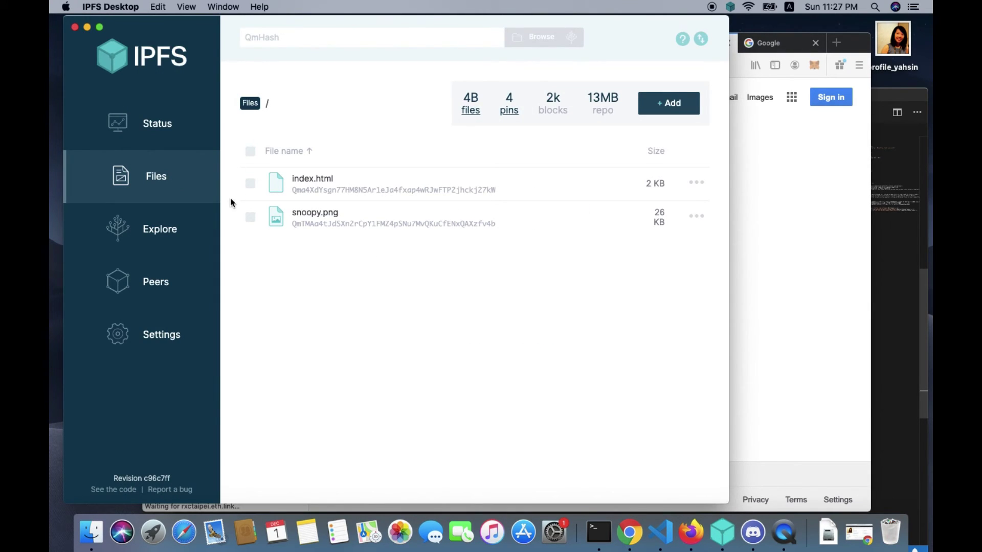
{"action": "left_click", "coordinate": [189, 296]}
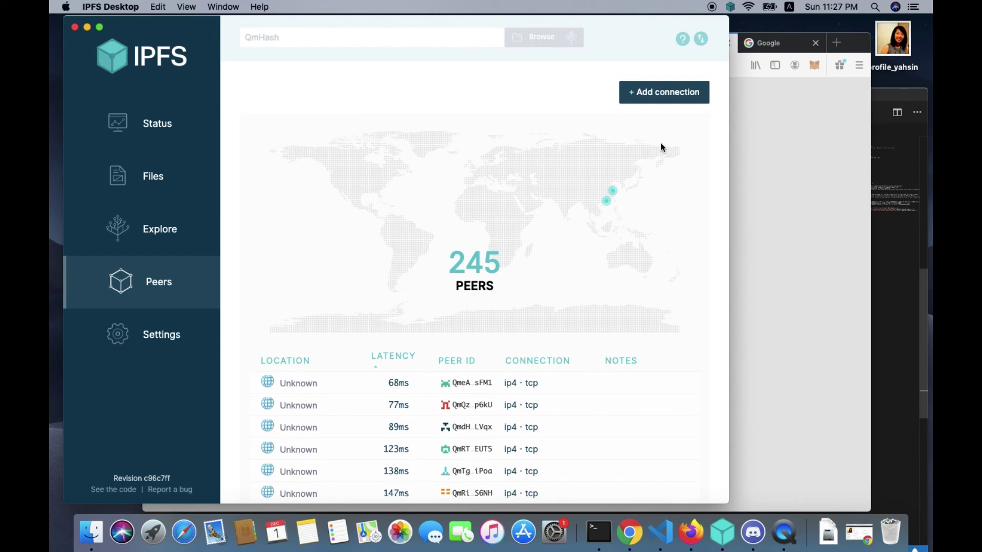
{"action": "left_click", "coordinate": [771, 121]}
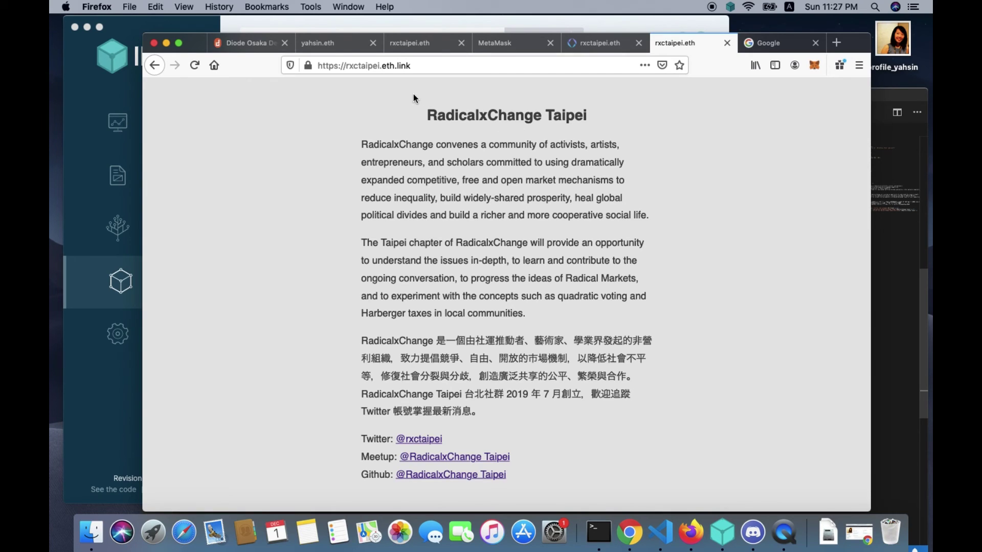
Switch to the yahsin.eth tab showing the personal bio site
{"action": "left_click", "coordinate": [334, 47]}
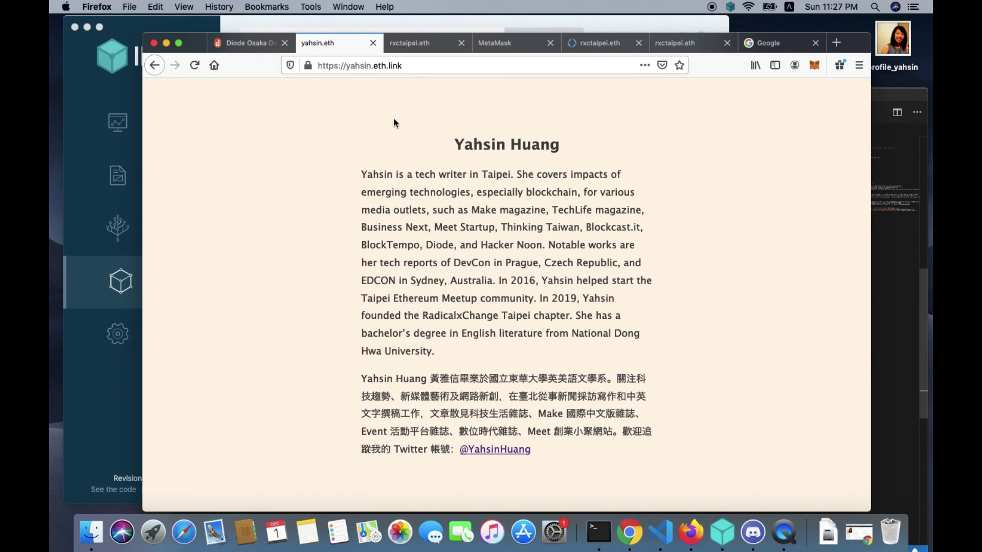
Bring up the Diode Osaka Devcon V Recap article and scroll through its photos and text
{"action": "left_click", "coordinate": [244, 46]}
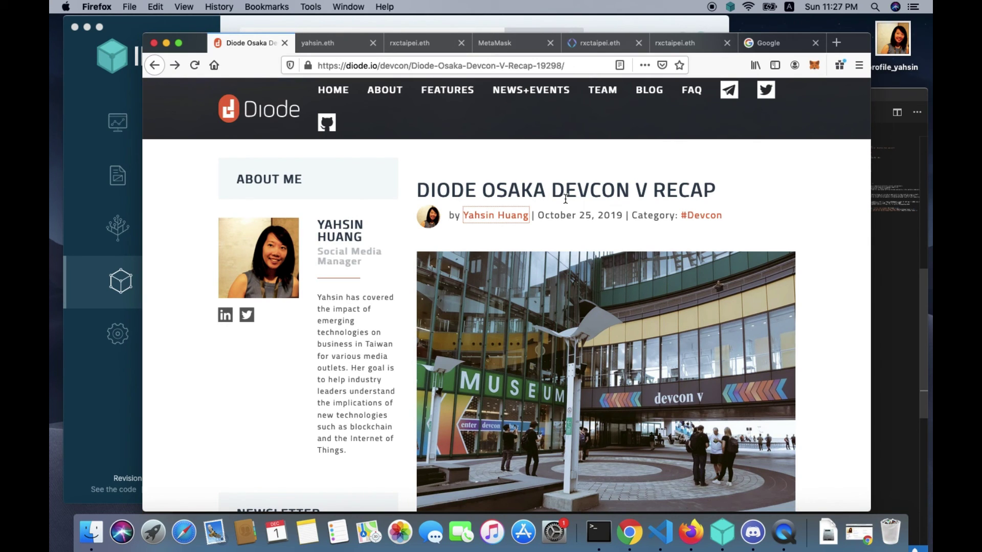
{"action": "scroll", "coordinate": [565, 199], "scroll_direction": "down", "scroll_amount": 15}
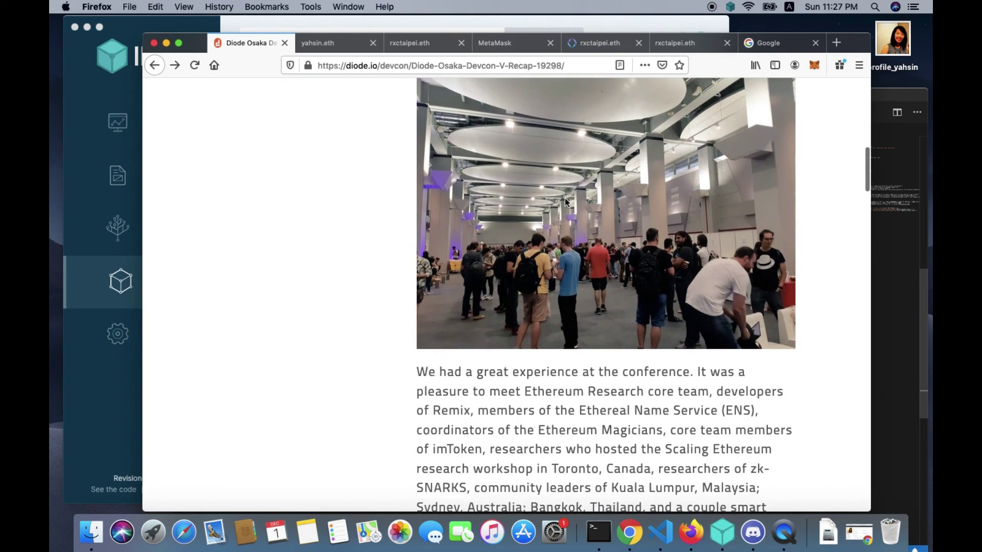
{"action": "scroll", "coordinate": [564, 201], "scroll_direction": "down", "scroll_amount": 10}
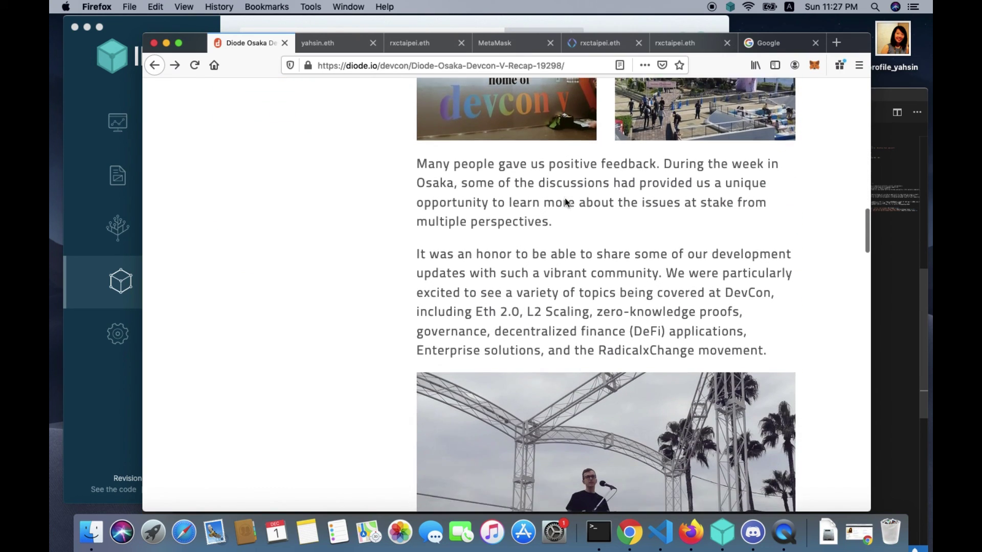
{"action": "scroll", "coordinate": [565, 202], "scroll_direction": "down", "scroll_amount": 5}
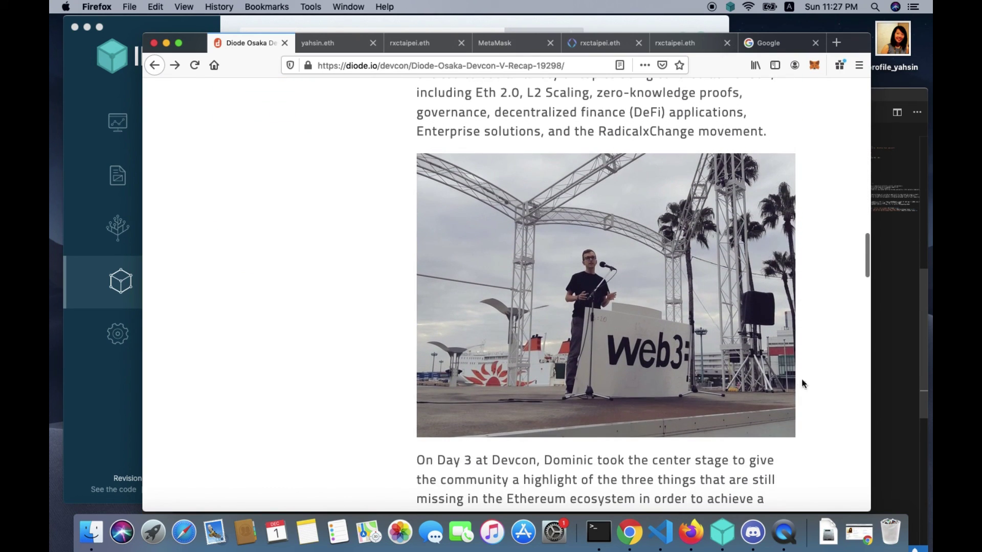
{"action": "scroll", "coordinate": [803, 383], "scroll_direction": "down", "scroll_amount": 3}
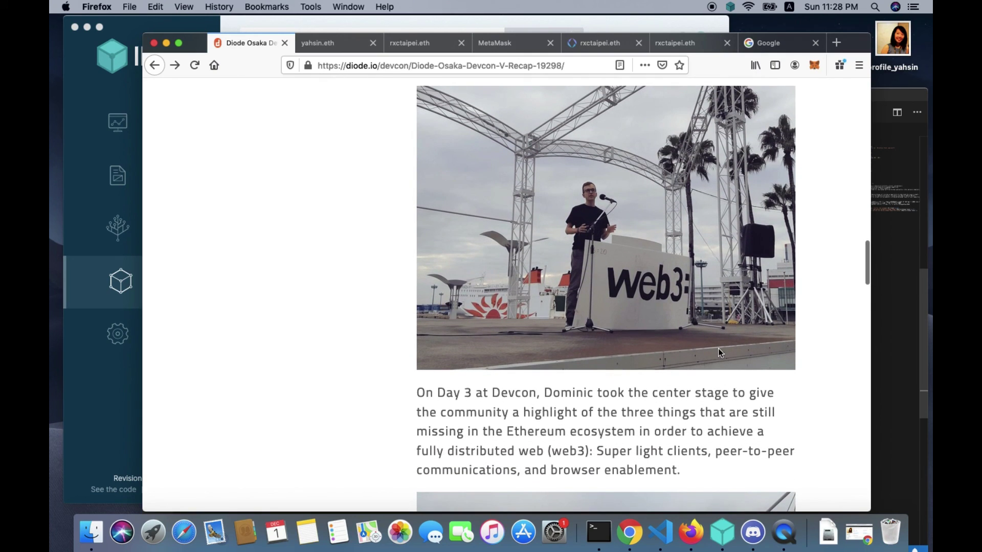